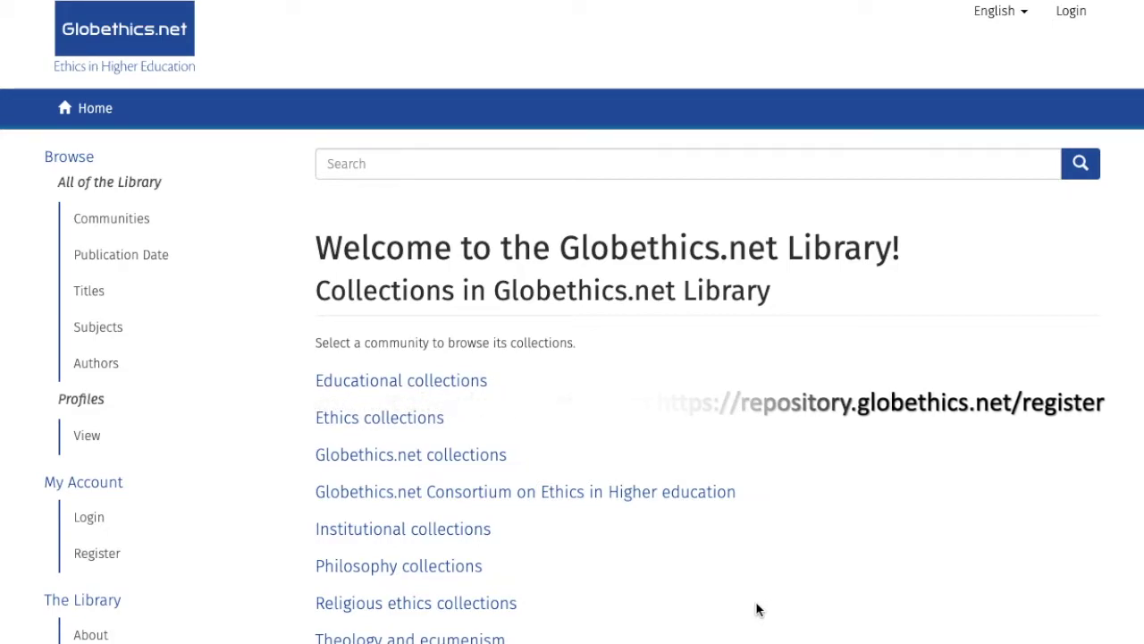
# Step: Sign in to the library with the account's e-mail address and password
pyautogui.click(94, 517)
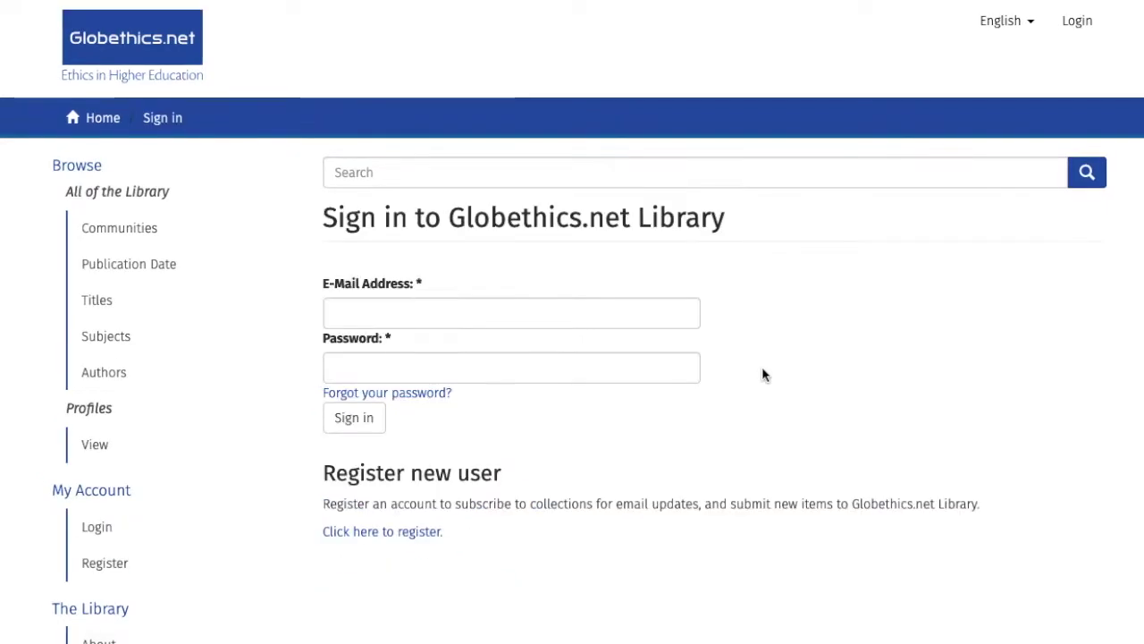
pyautogui.click(650, 319)
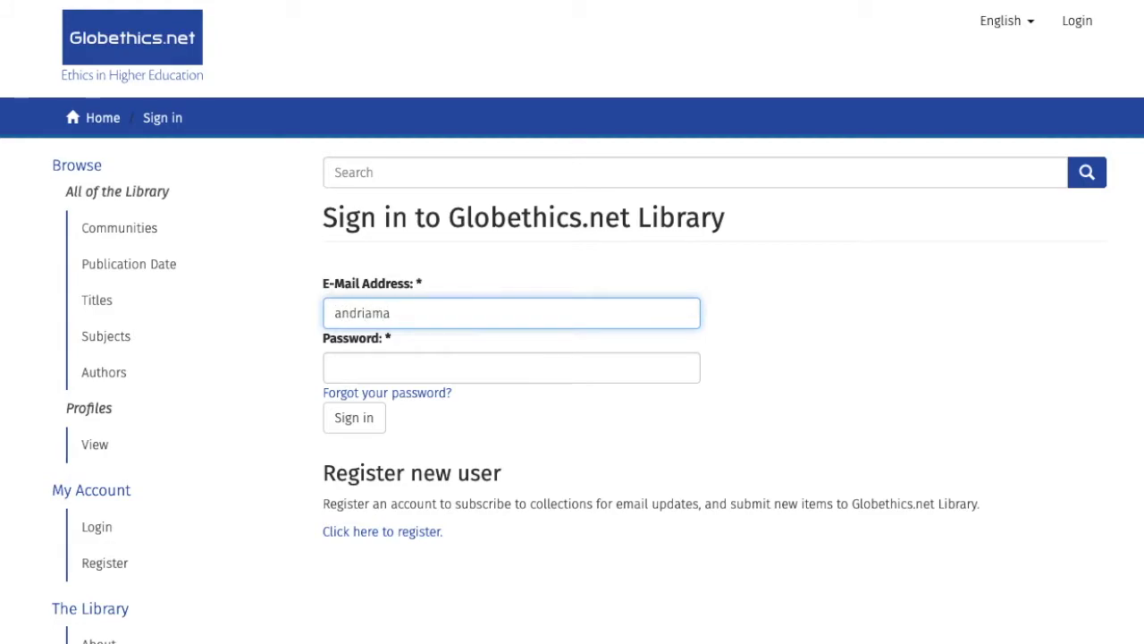
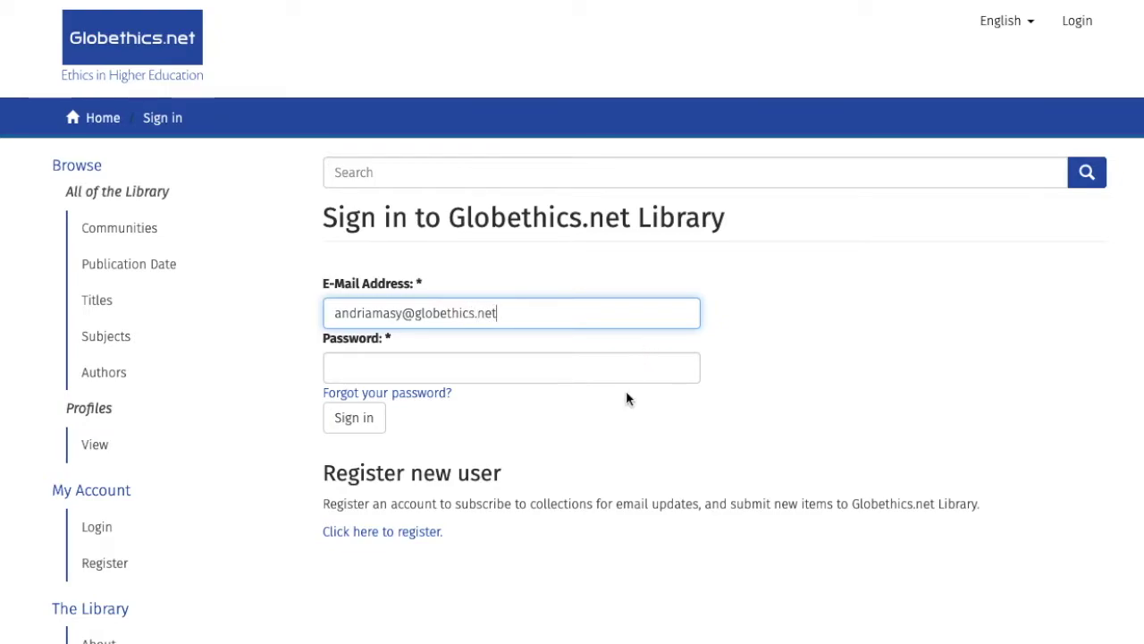
pyautogui.click(628, 367)
pyautogui.write('••••••••')
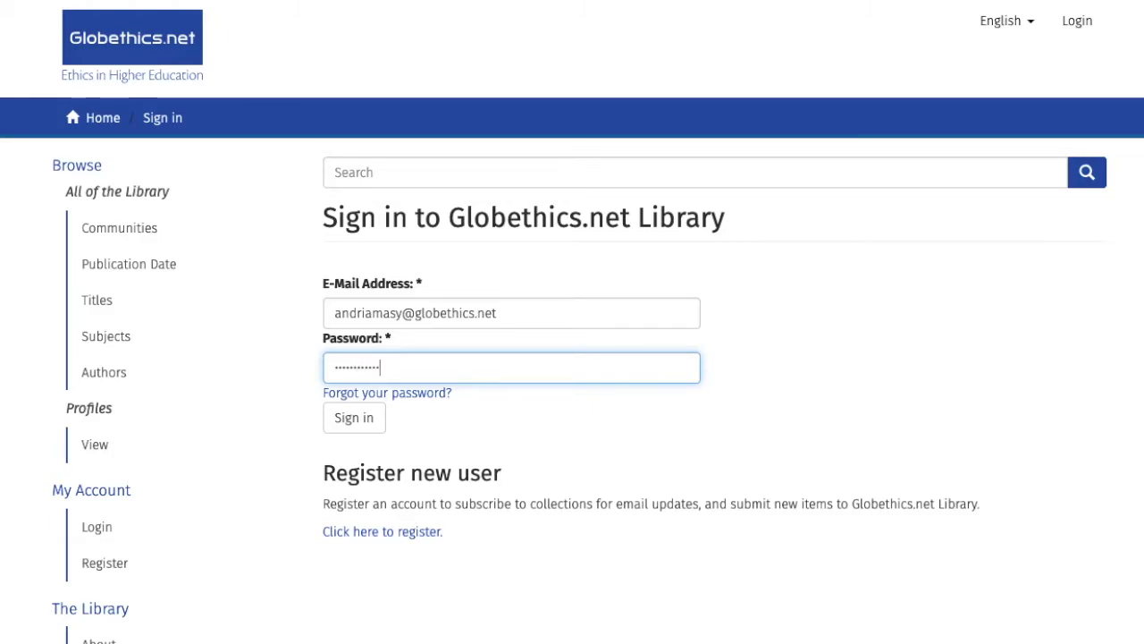
pyautogui.write('••••')
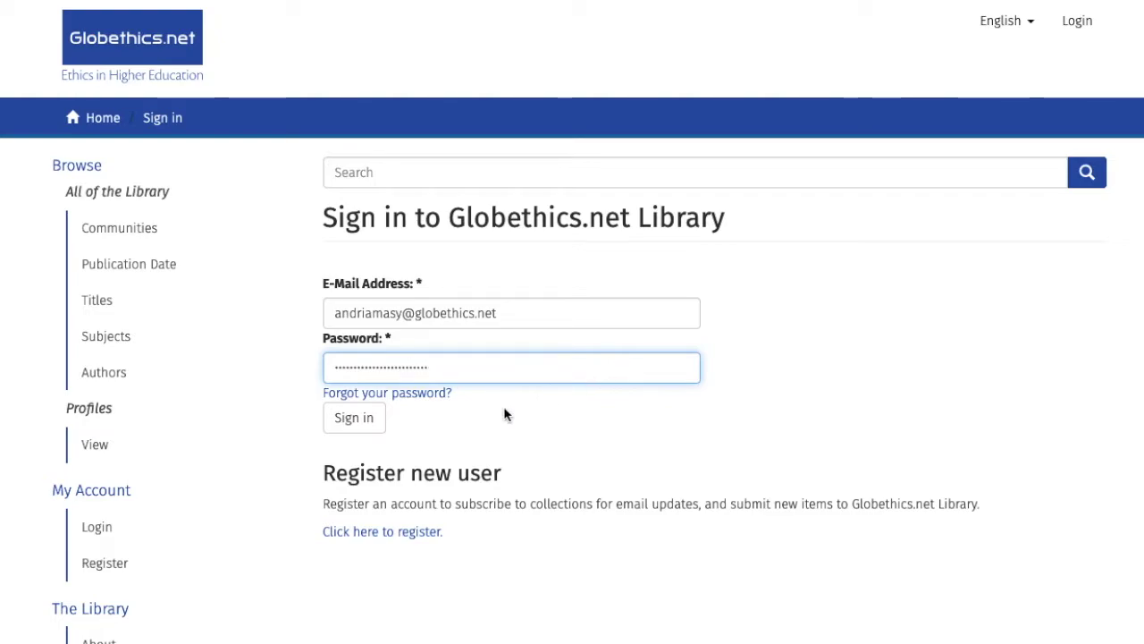
pyautogui.click(362, 425)
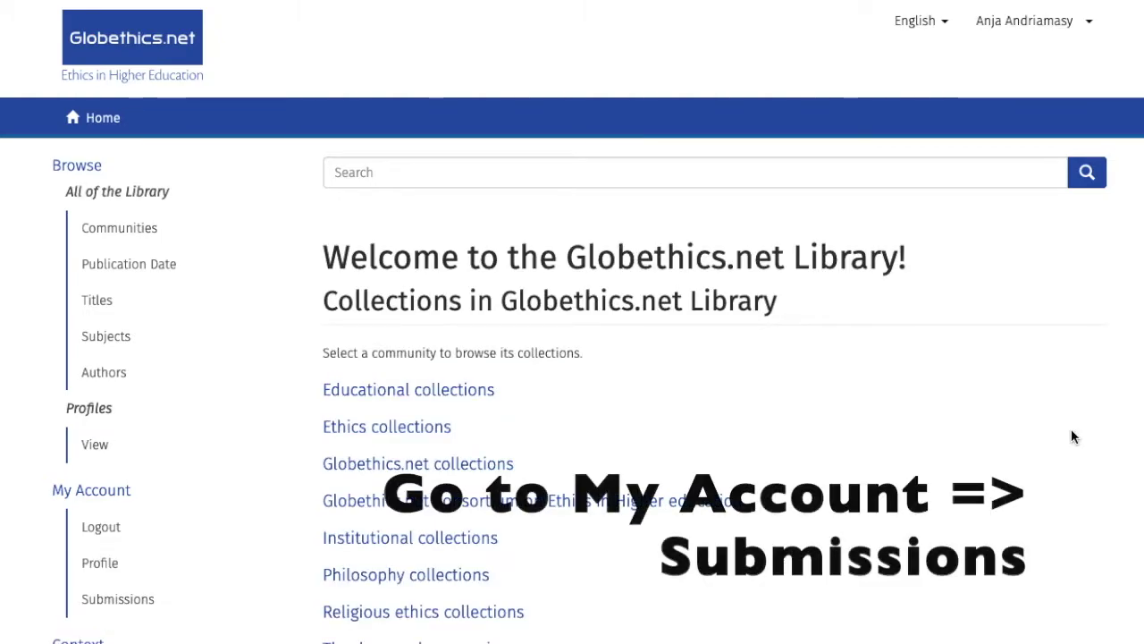
# Step: From My Submissions, start a new submission in the Globethics Library Submissions collection
pyautogui.scroll(-3, 1071, 436)
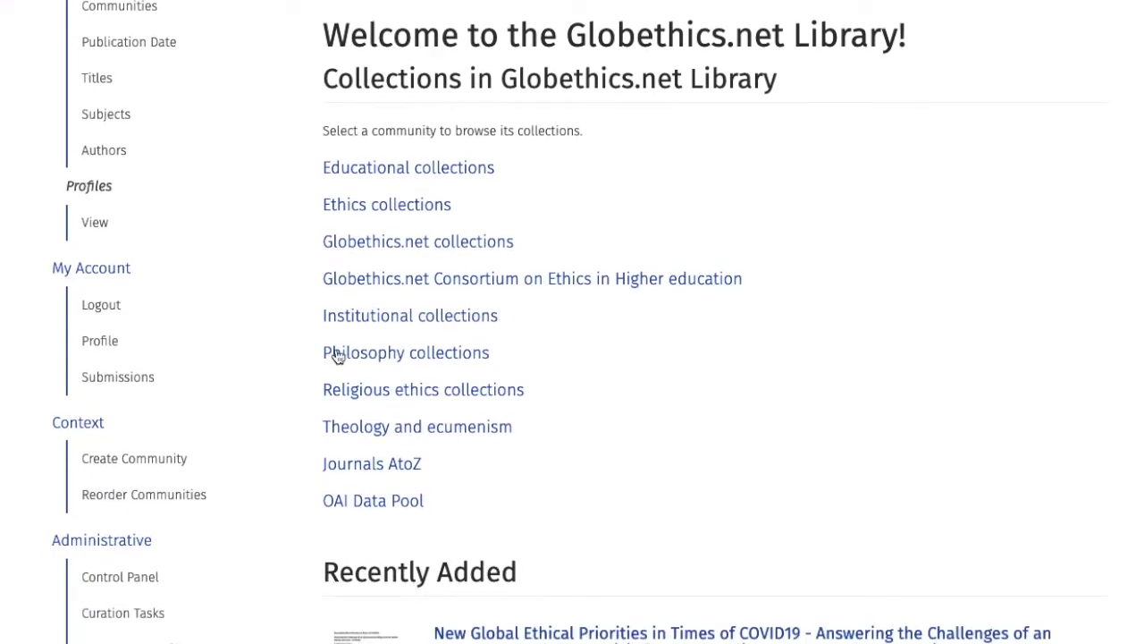
pyautogui.click(179, 385)
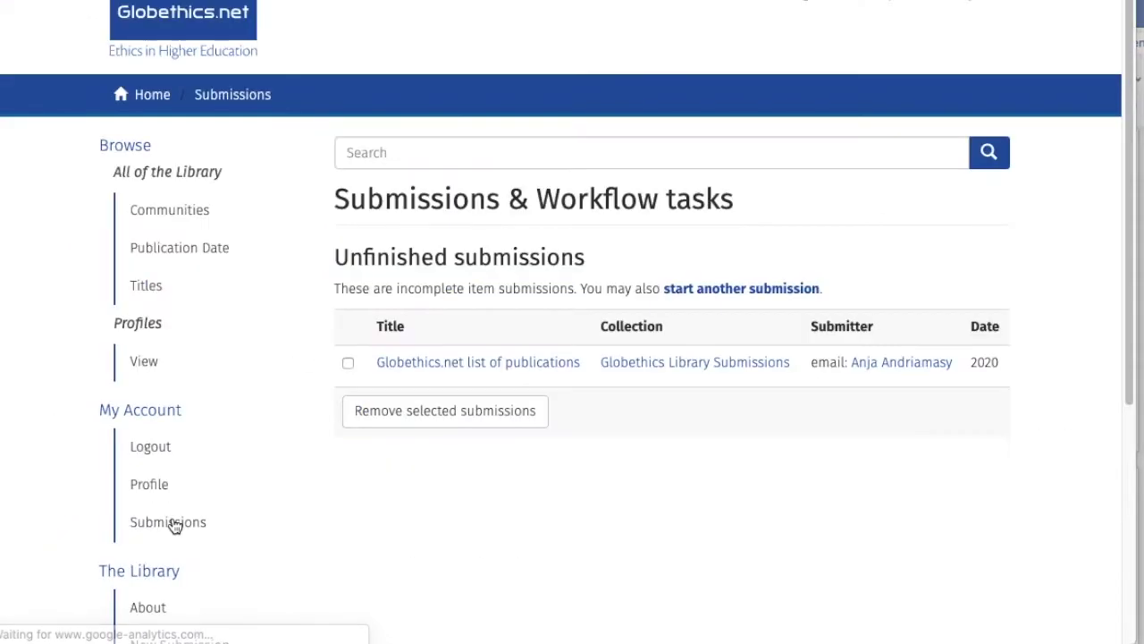
pyautogui.click(772, 290)
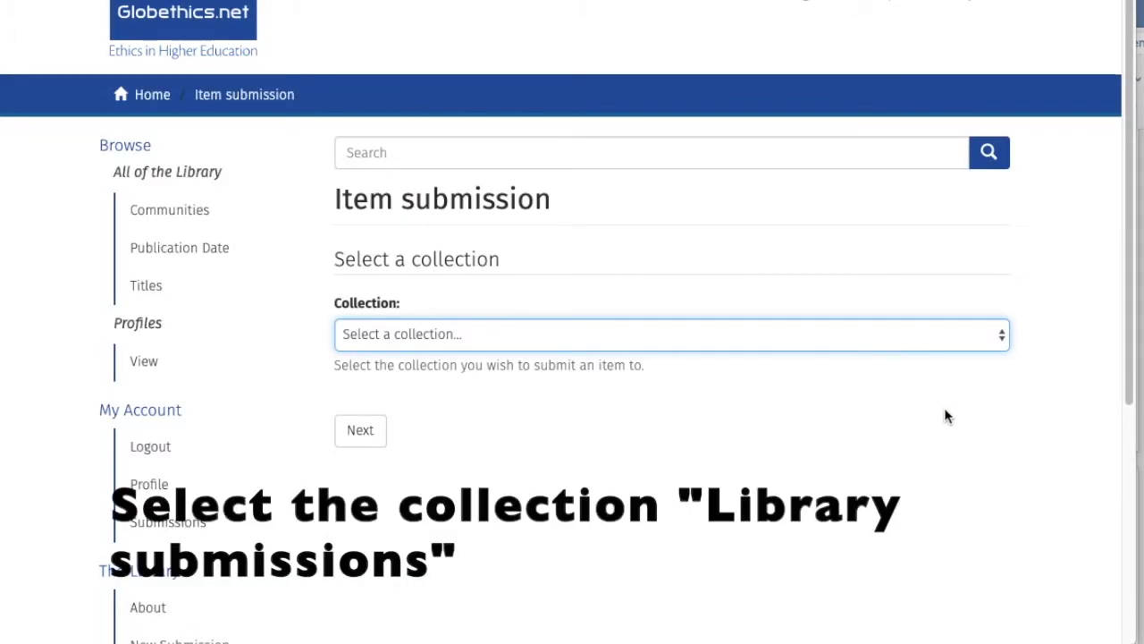
pyautogui.click(1003, 347)
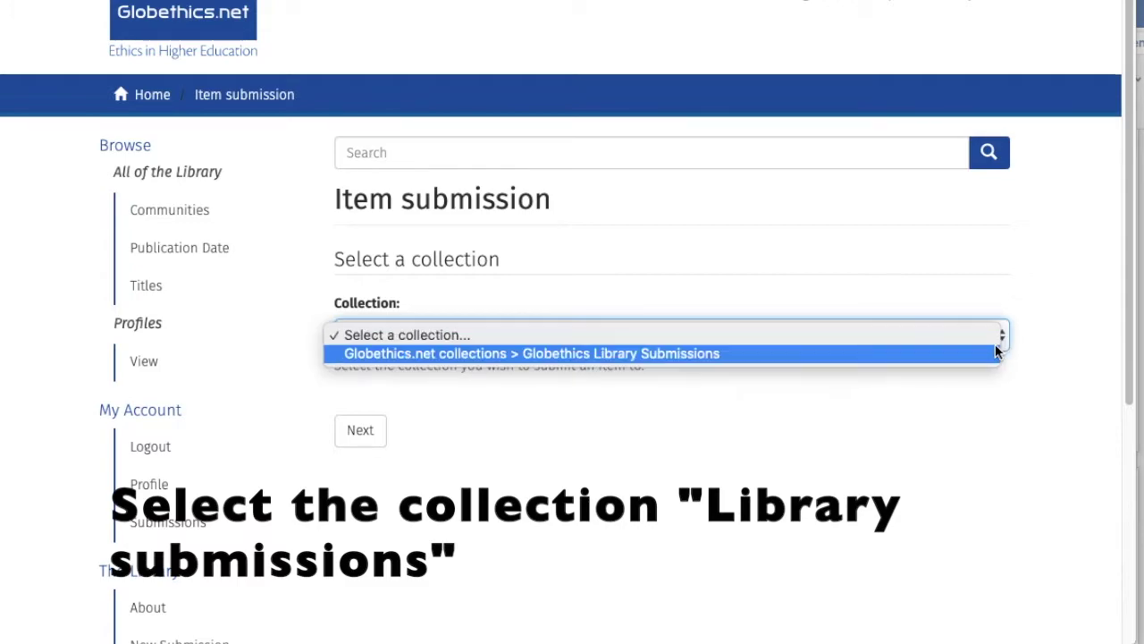
pyautogui.click(936, 354)
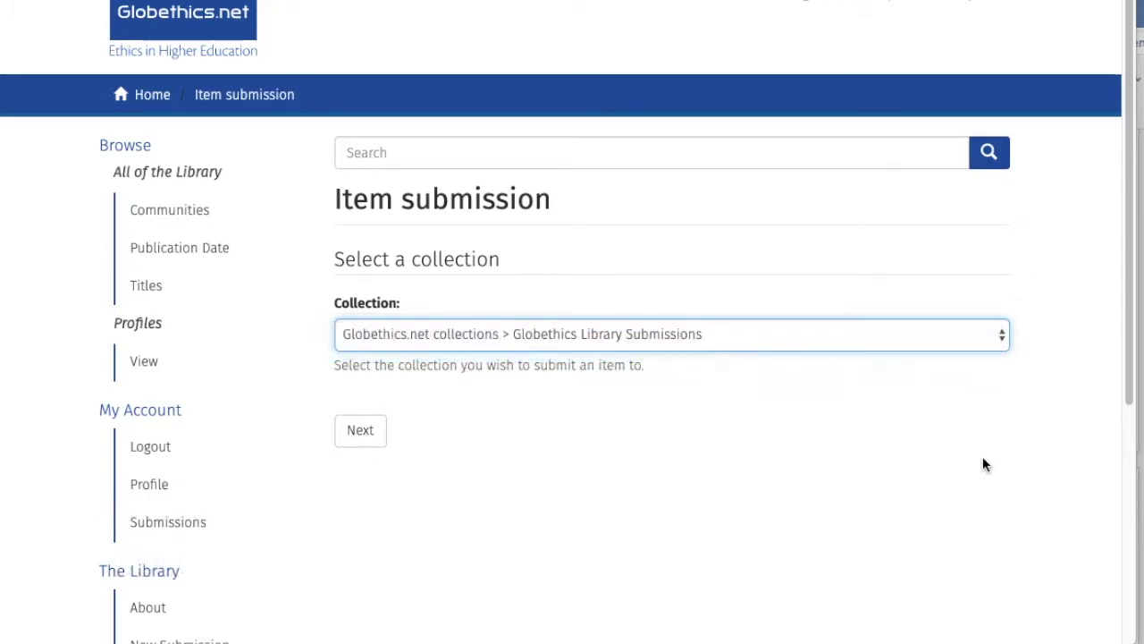
pyautogui.click(365, 438)
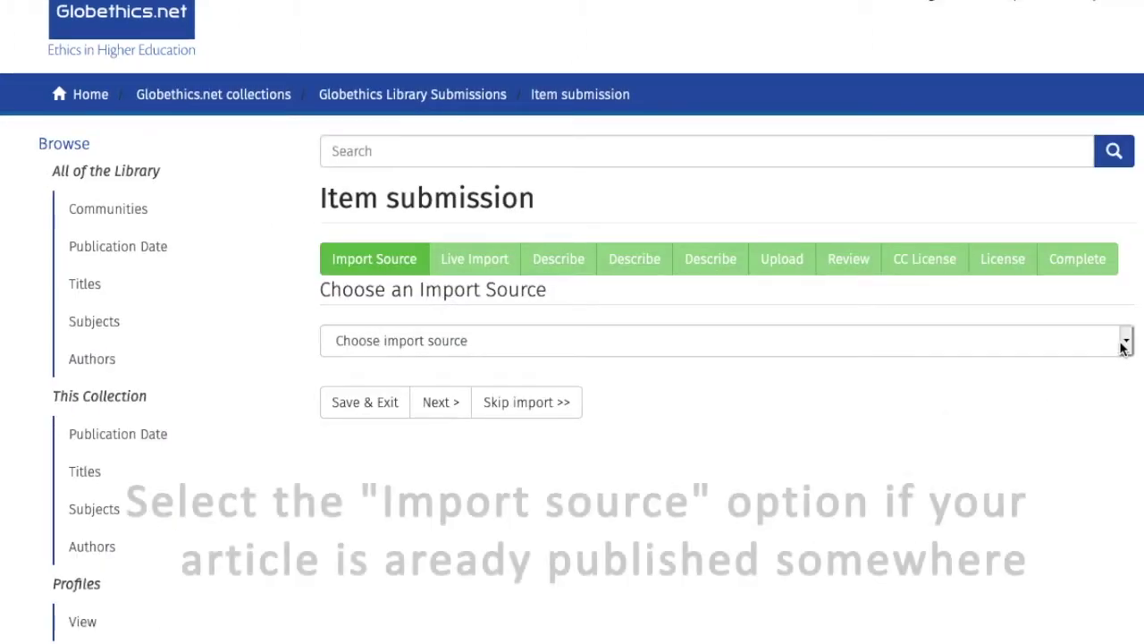
# Step: Skip importing and go on to describe the item manually
pyautogui.click(1122, 344)
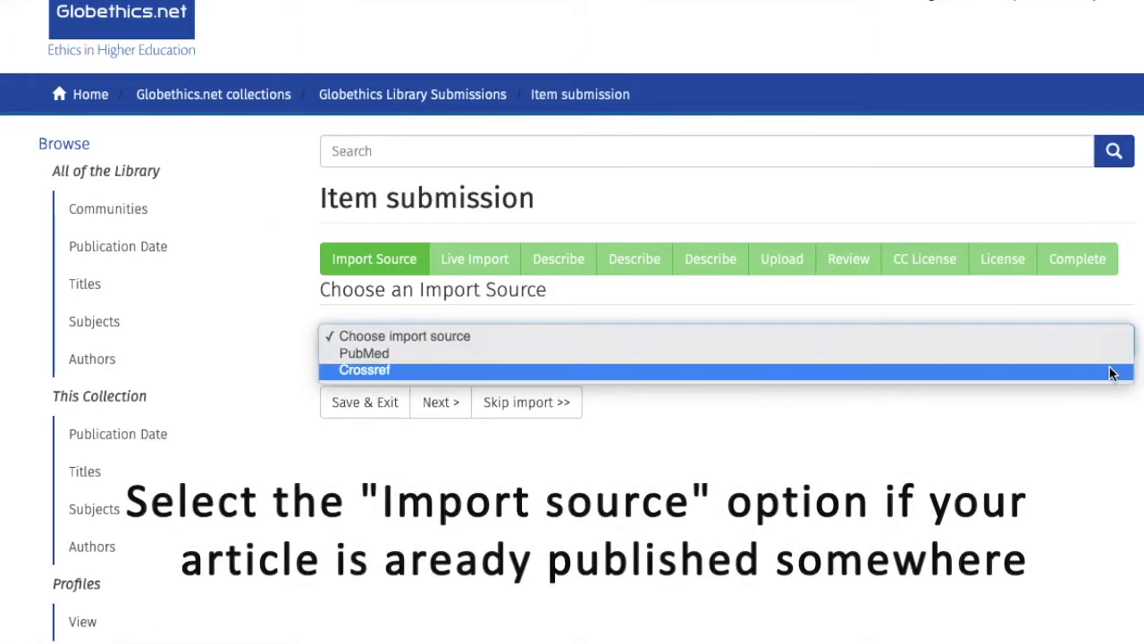
pyautogui.click(1066, 450)
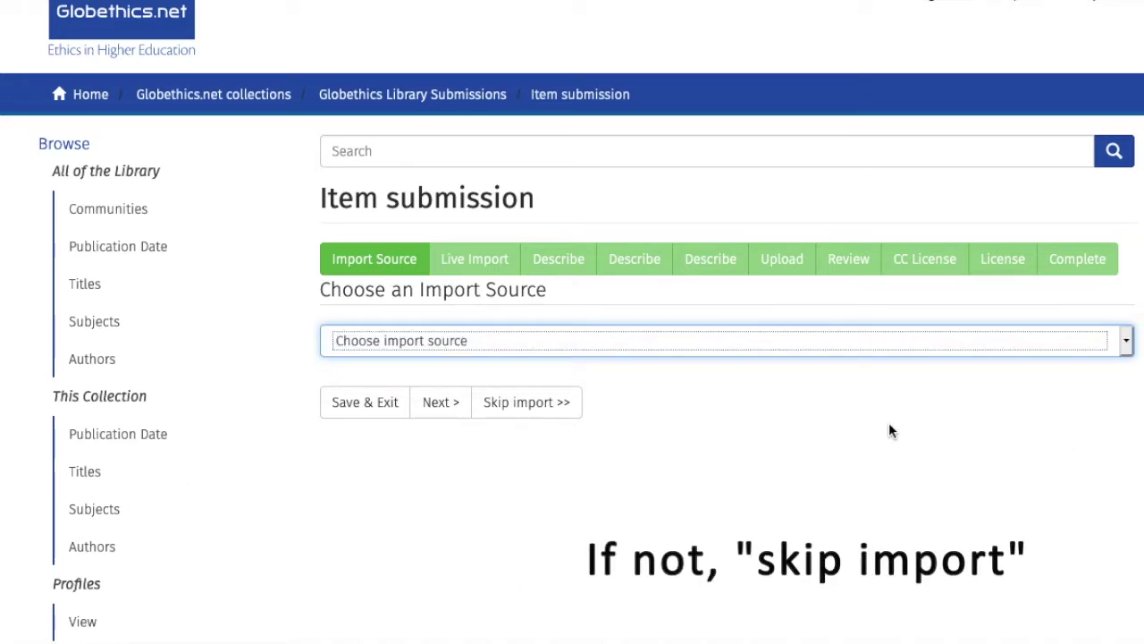
pyautogui.click(568, 409)
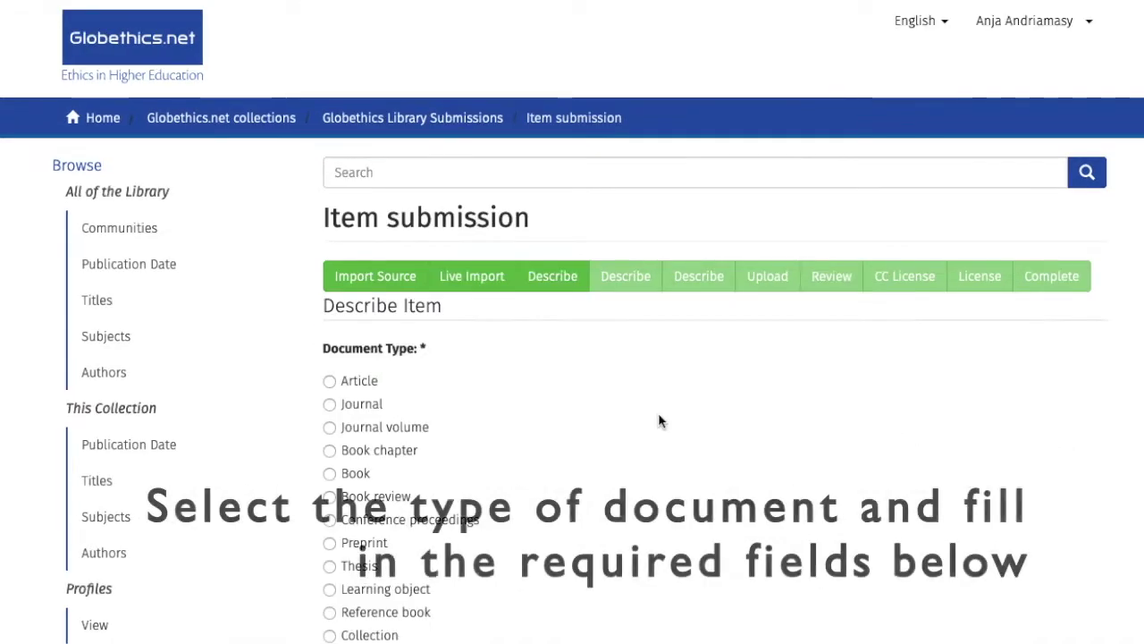
# Step: Set the item's document type to Preprint
pyautogui.scroll(-3, 658, 421)
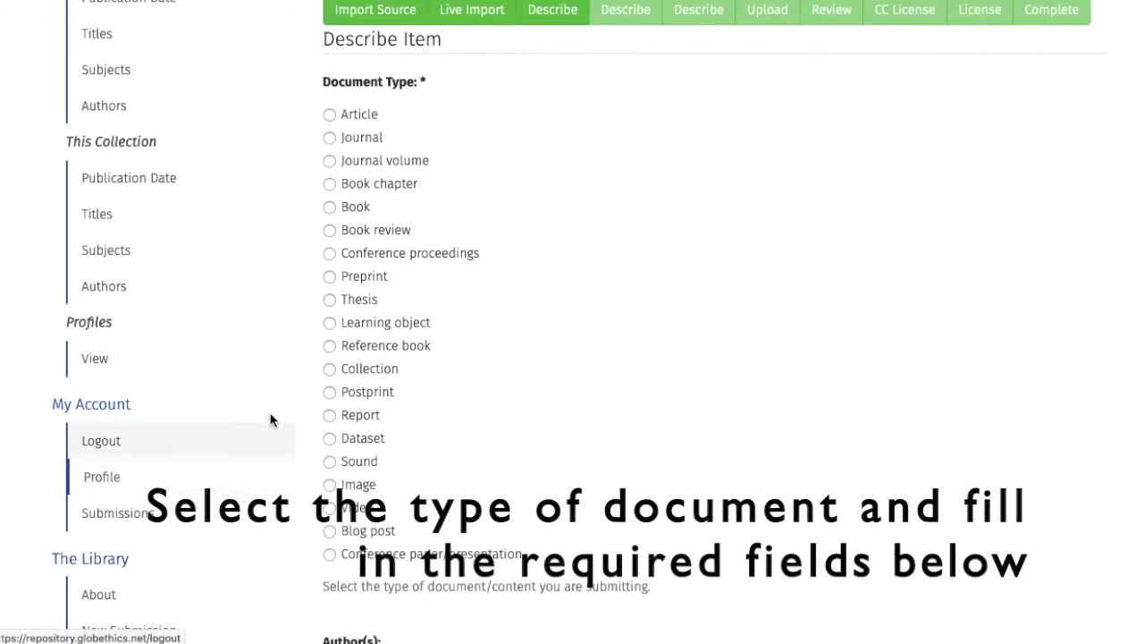
pyautogui.click(330, 276)
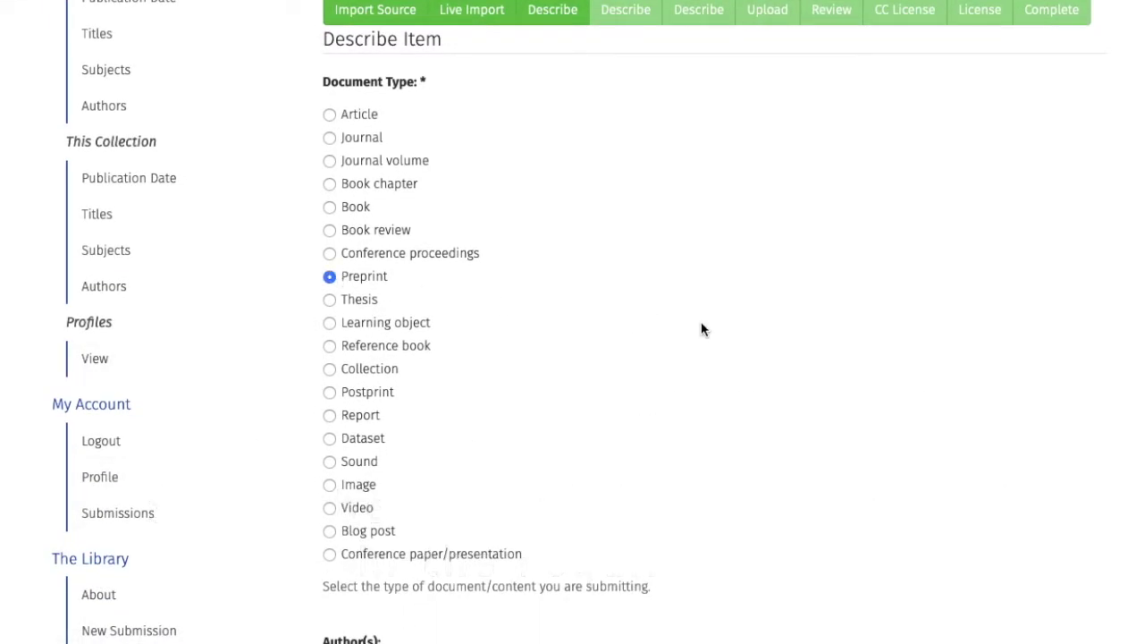
pyautogui.scroll(-5, 735, 347)
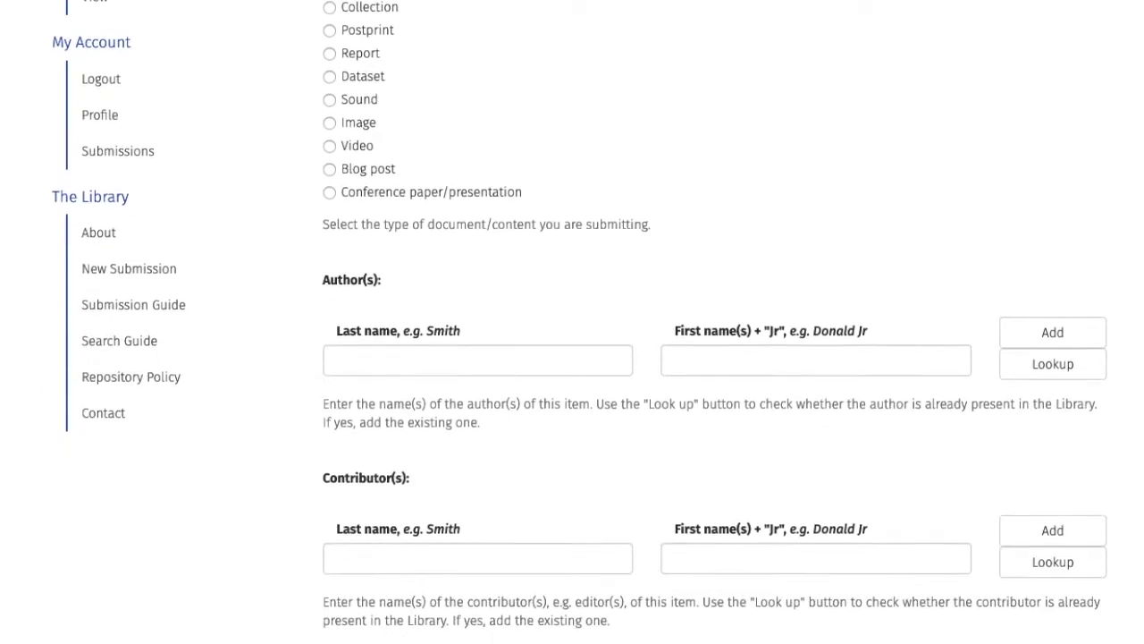
# Step: Add the preprint's author by looking up and selecting the matching existing author entry
pyautogui.click(425, 325)
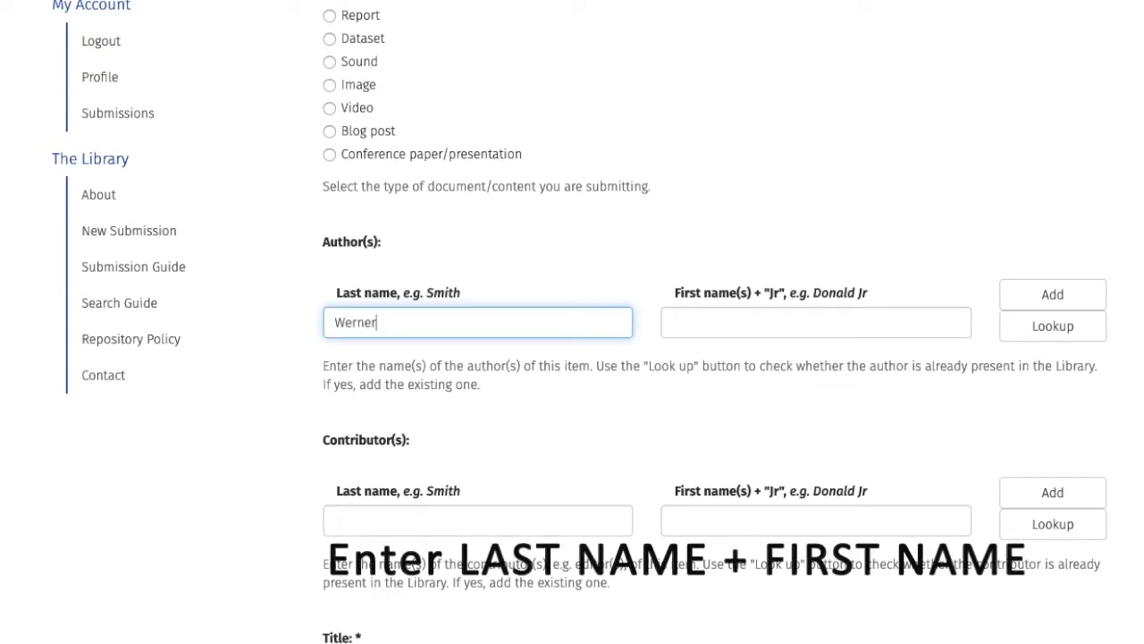
pyautogui.click(708, 323)
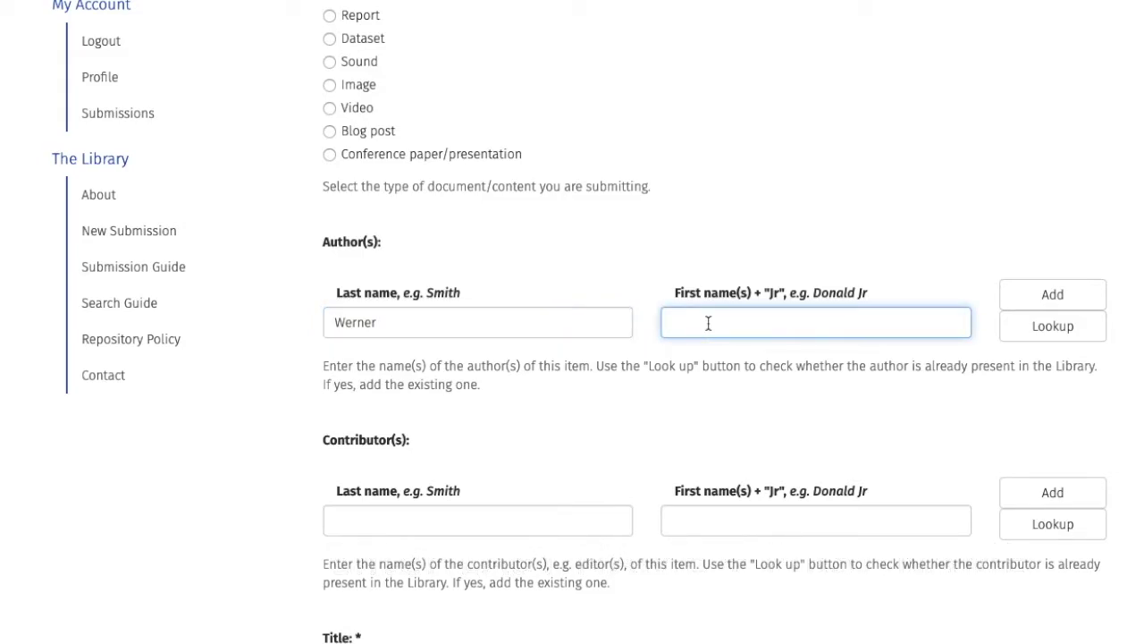
pyautogui.write('Dietrich')
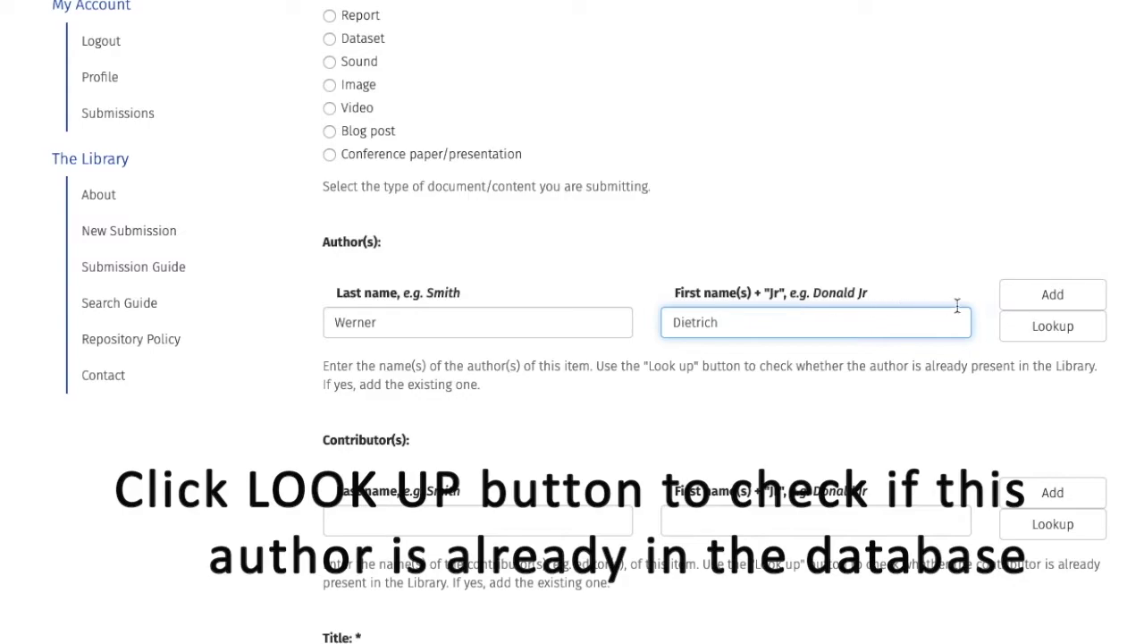
pyautogui.click(1033, 331)
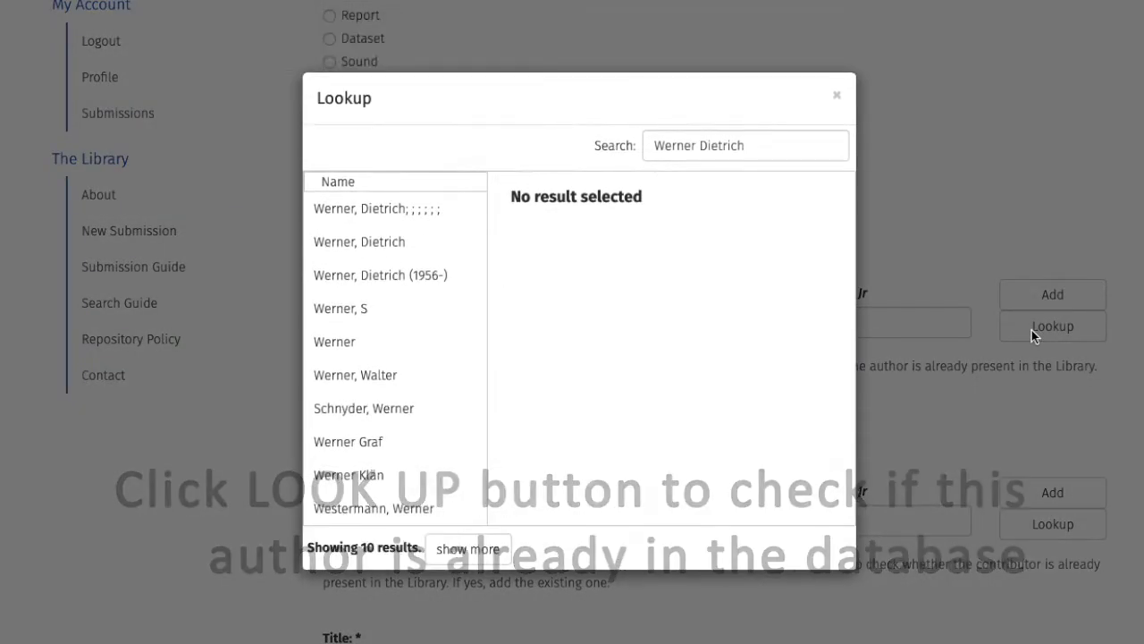
pyautogui.click(445, 253)
pyautogui.click(790, 342)
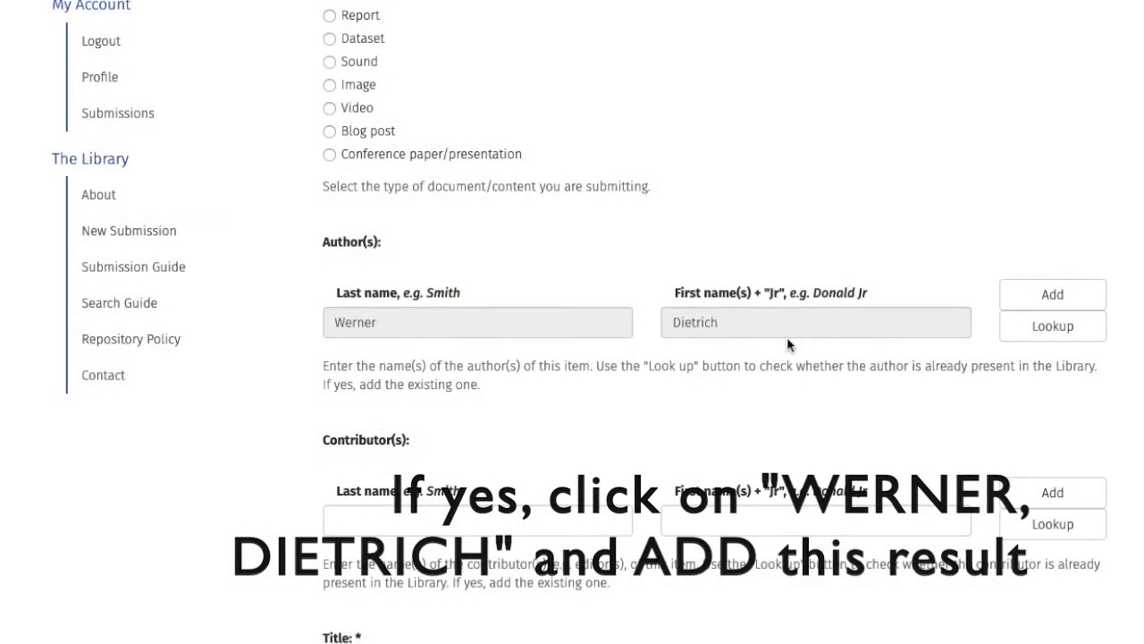
pyautogui.click(1078, 298)
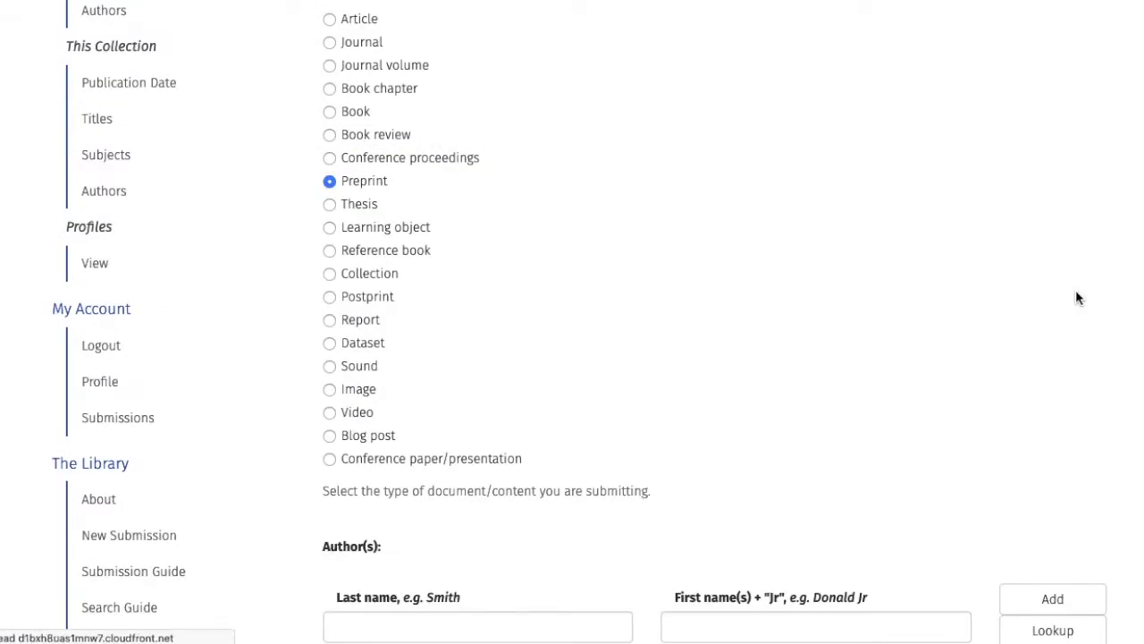
# Step: Copy the preprint's full title from the PDF and return to the Title field
pyautogui.scroll(-5, 1134, 432)
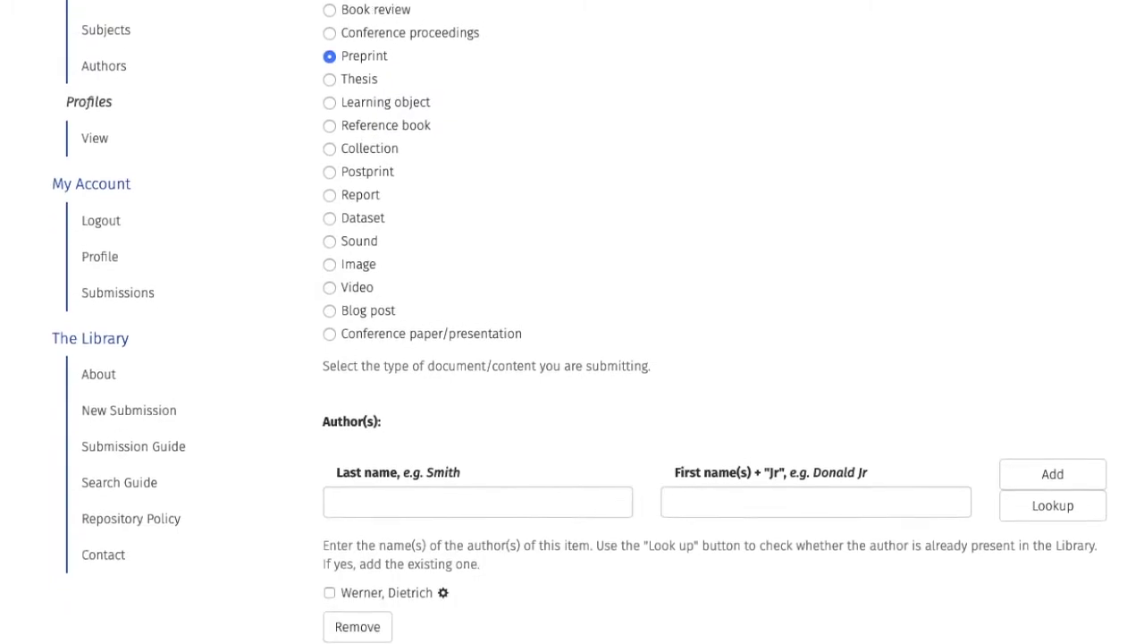
pyautogui.scroll(-3, 1134, 433)
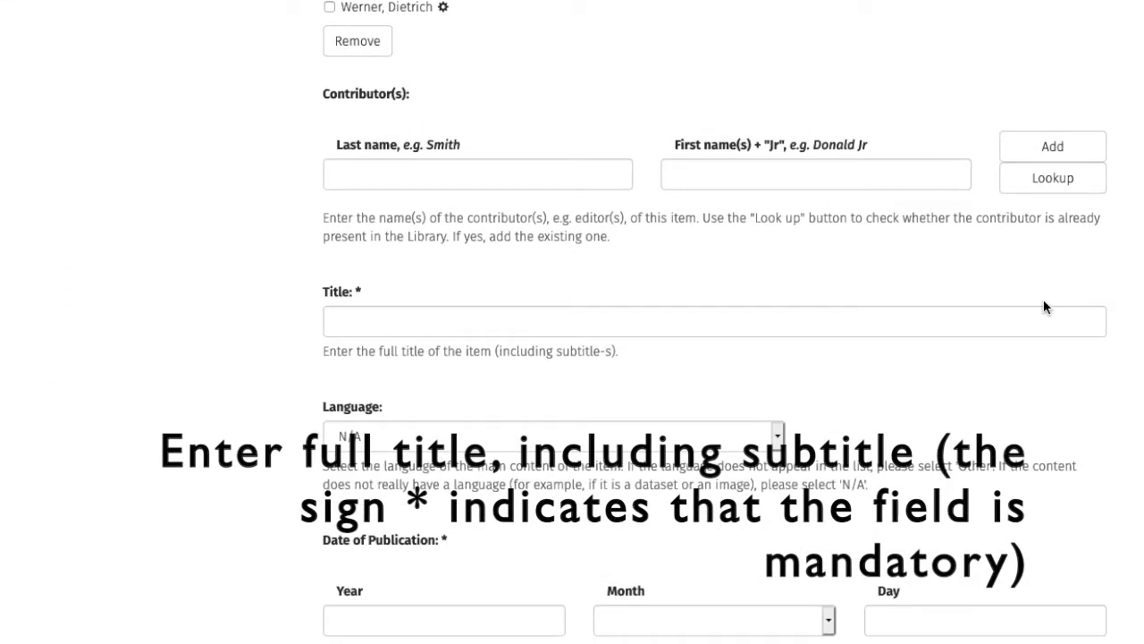
pyautogui.click(1040, 327)
pyautogui.hotkey('alt', 'Tab')
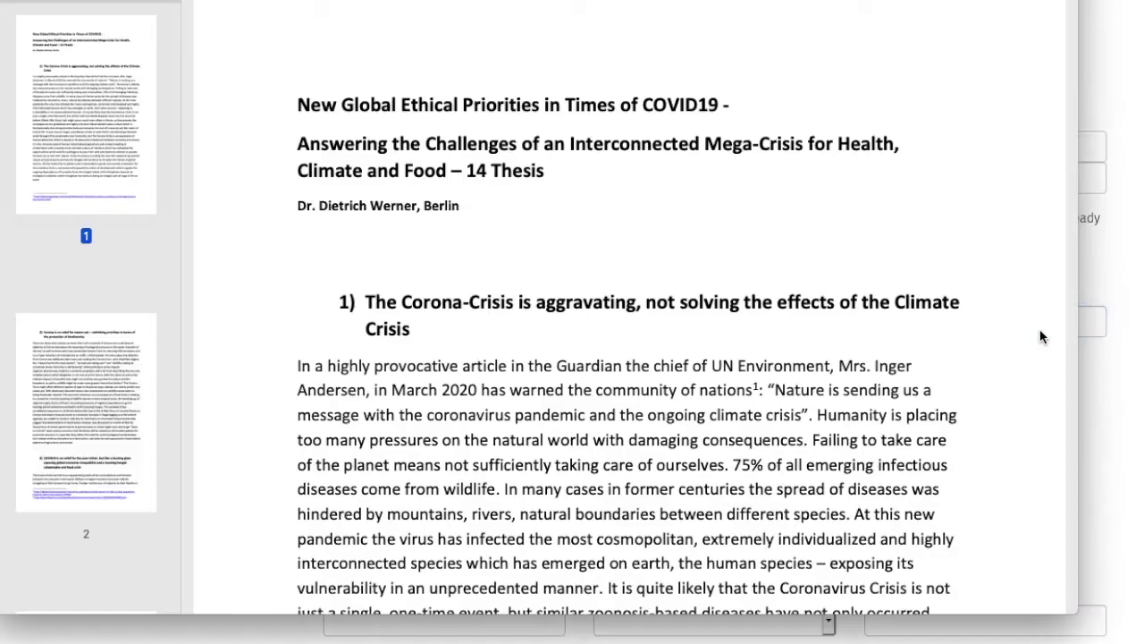
pyautogui.moveTo(295, 104); pyautogui.dragTo(553, 163)
pyautogui.hotkey('ctrl', 'c')
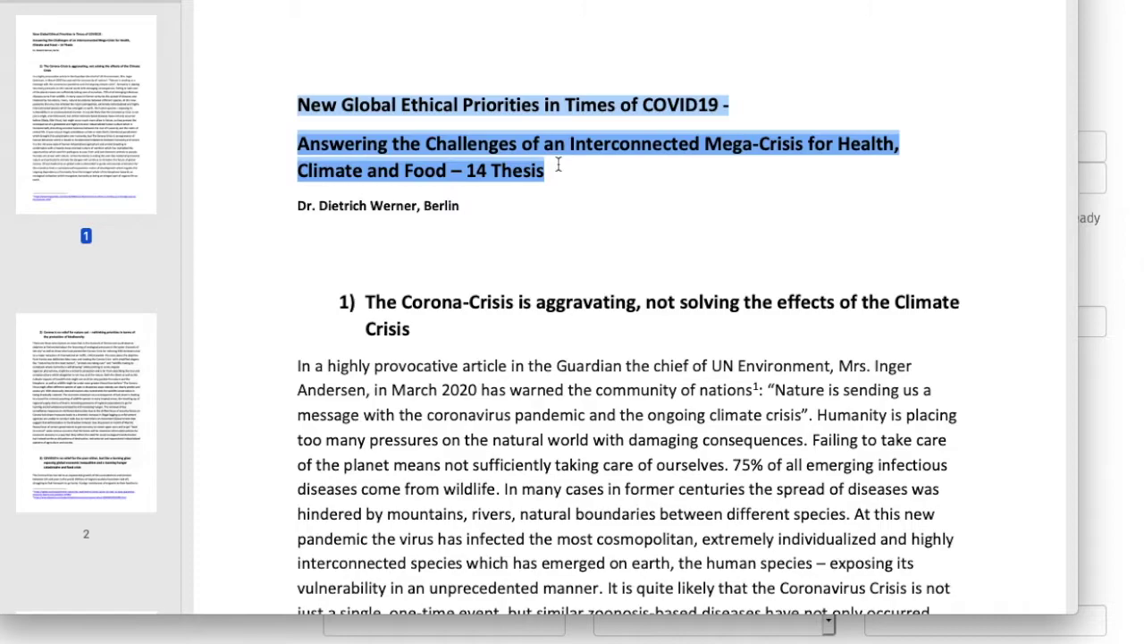
pyautogui.hotkey('alt', 'Tab')
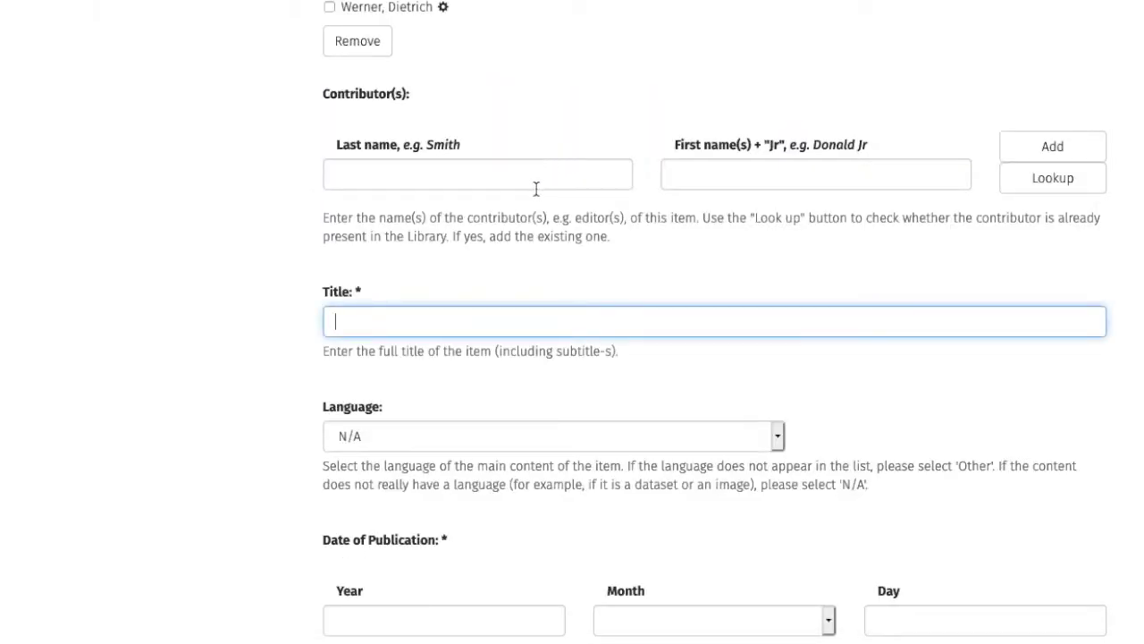
# Step: Paste the title, set the language to English and the year to 2020
pyautogui.hotkey('ctrl', 'v')
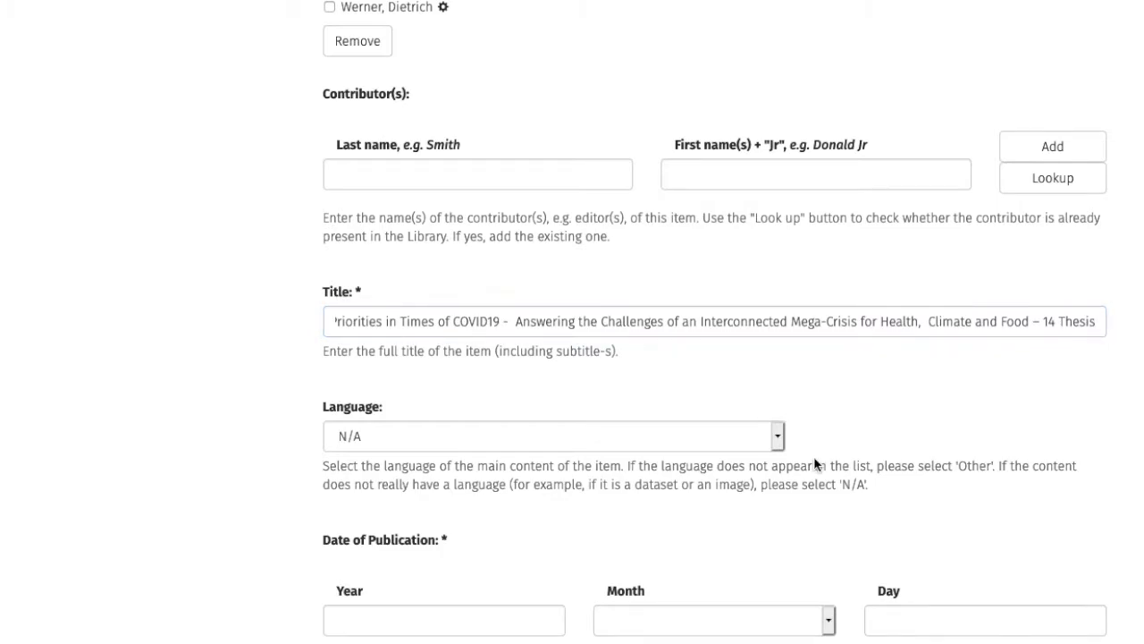
pyautogui.click(778, 438)
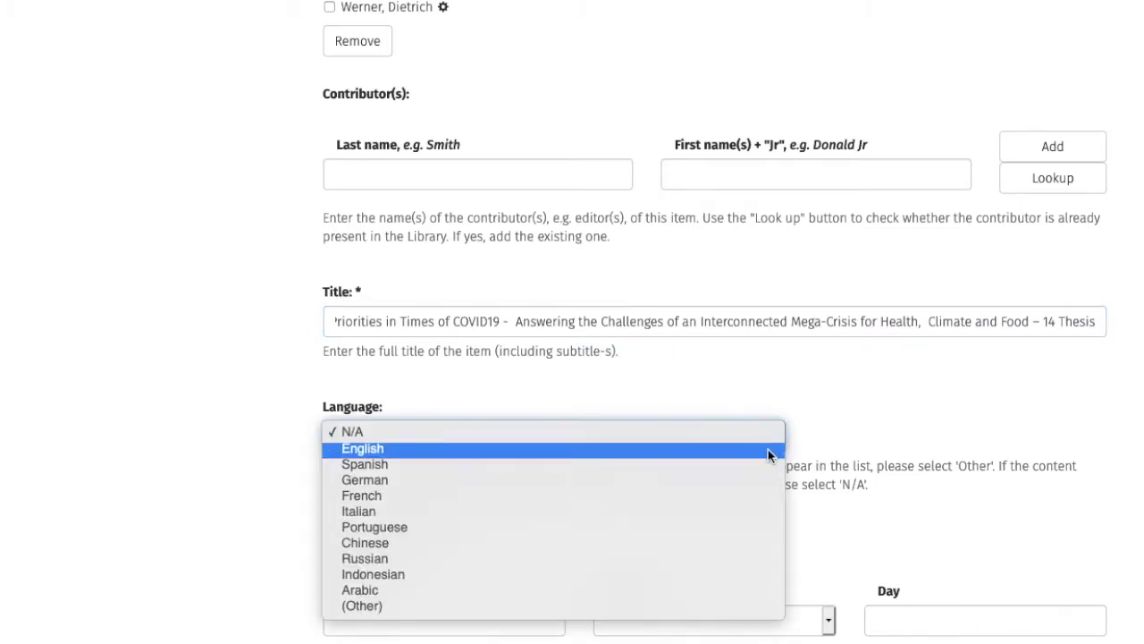
pyautogui.click(769, 449)
pyautogui.click(877, 410)
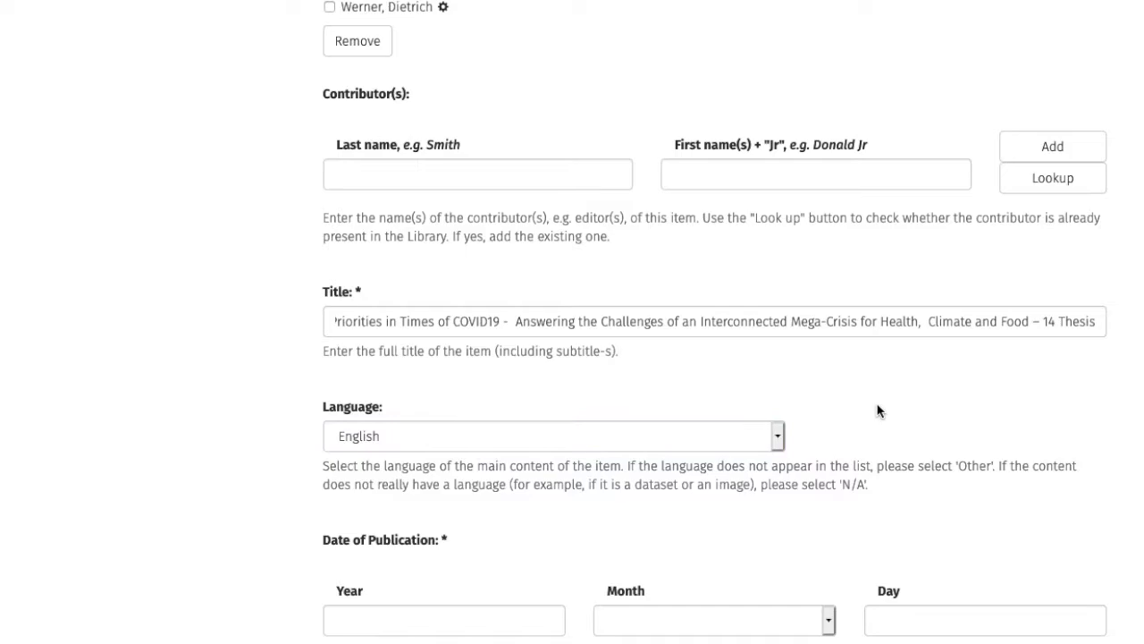
pyautogui.scroll(-4, 879, 408)
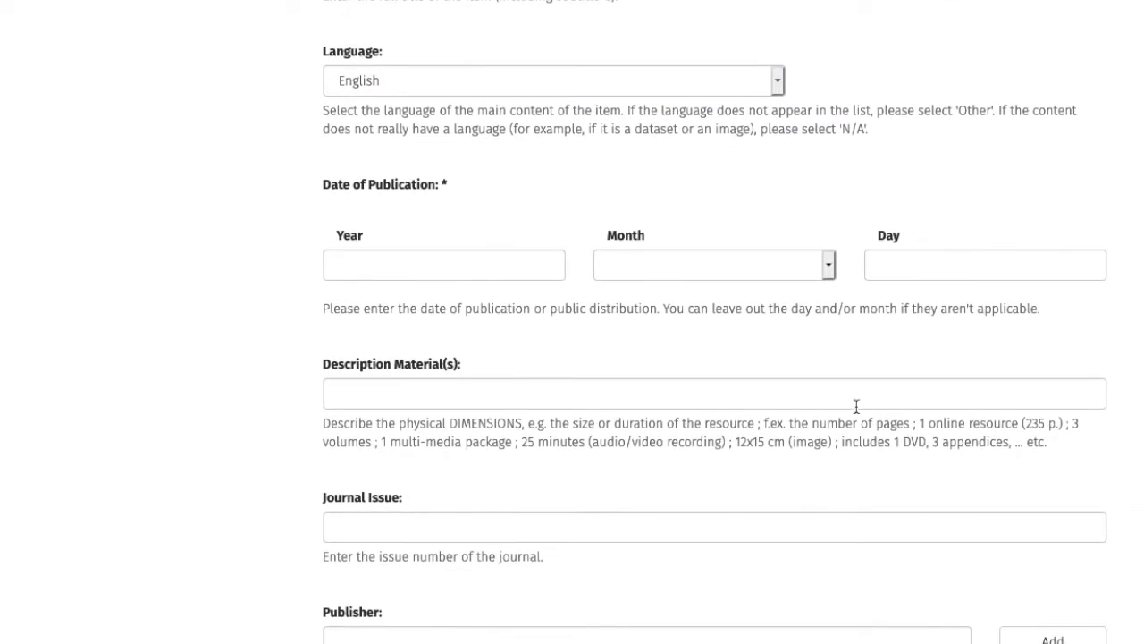
pyautogui.write('2020')
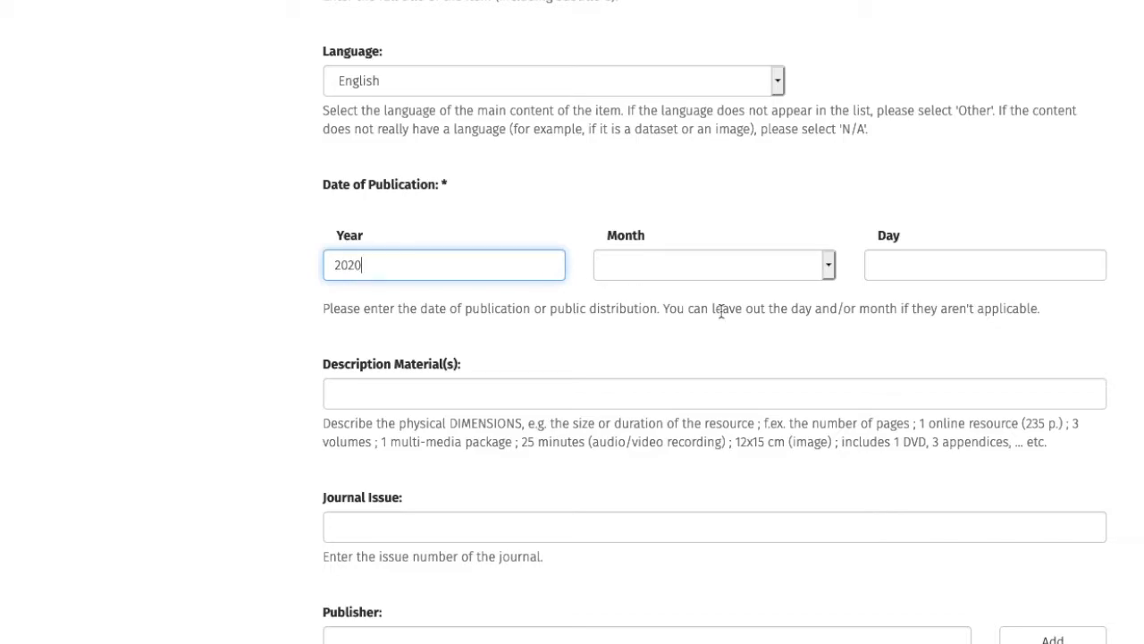
pyautogui.click(902, 345)
# Step: Enter the physical description '1 online resource (11 p.)'
pyautogui.scroll(-2, 900, 342)
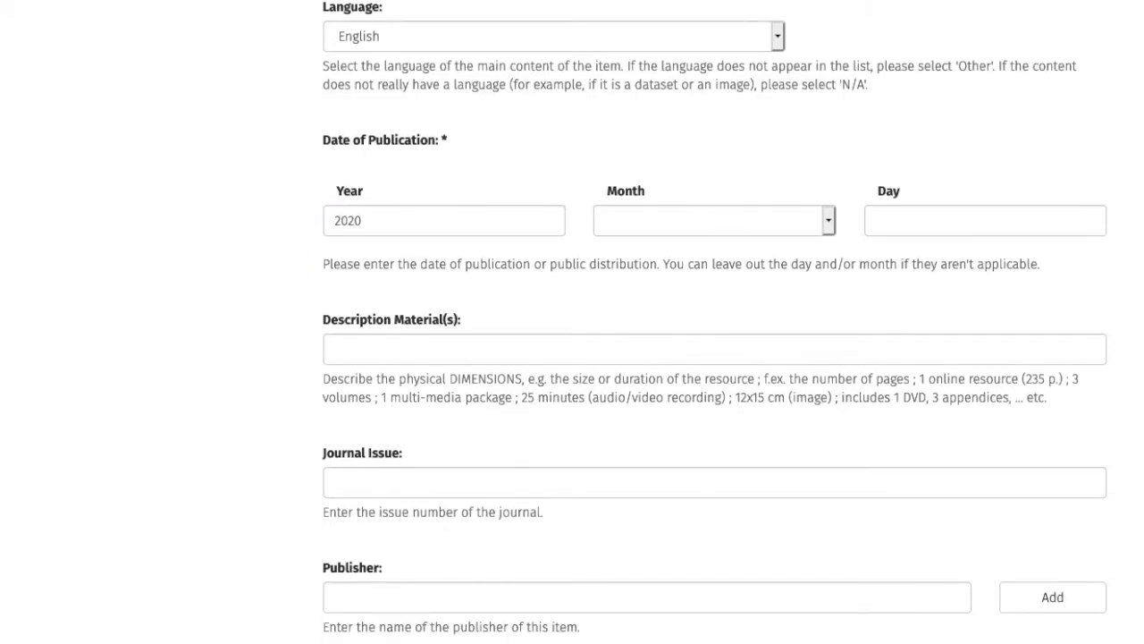
pyautogui.scroll(-1, 899, 343)
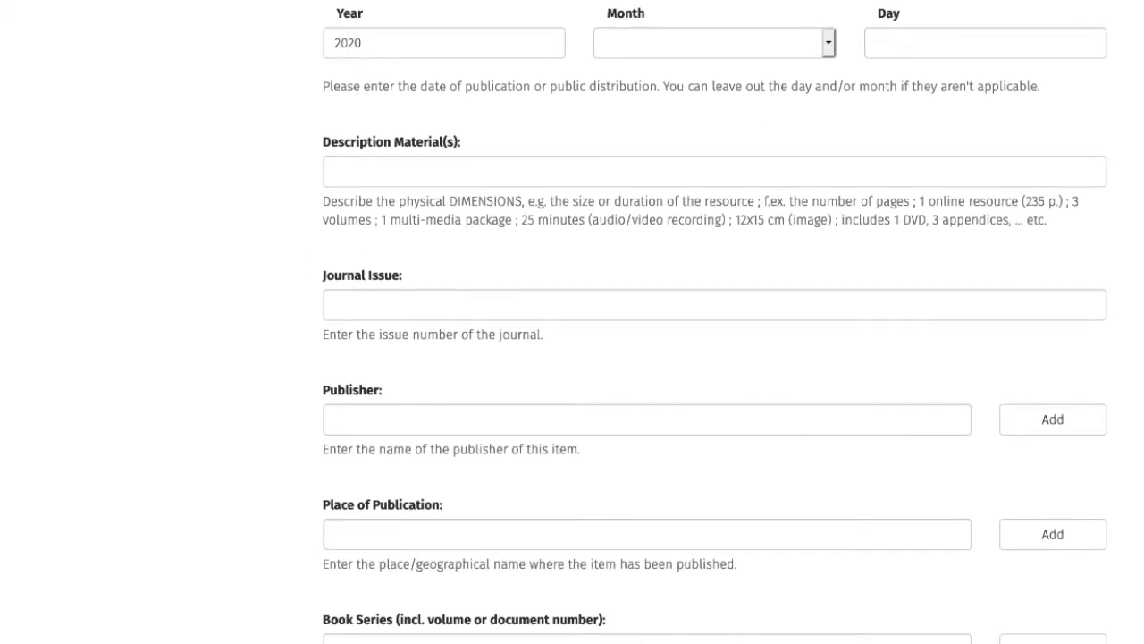
pyautogui.click(623, 172)
pyautogui.write('1 online resource (11 p.')
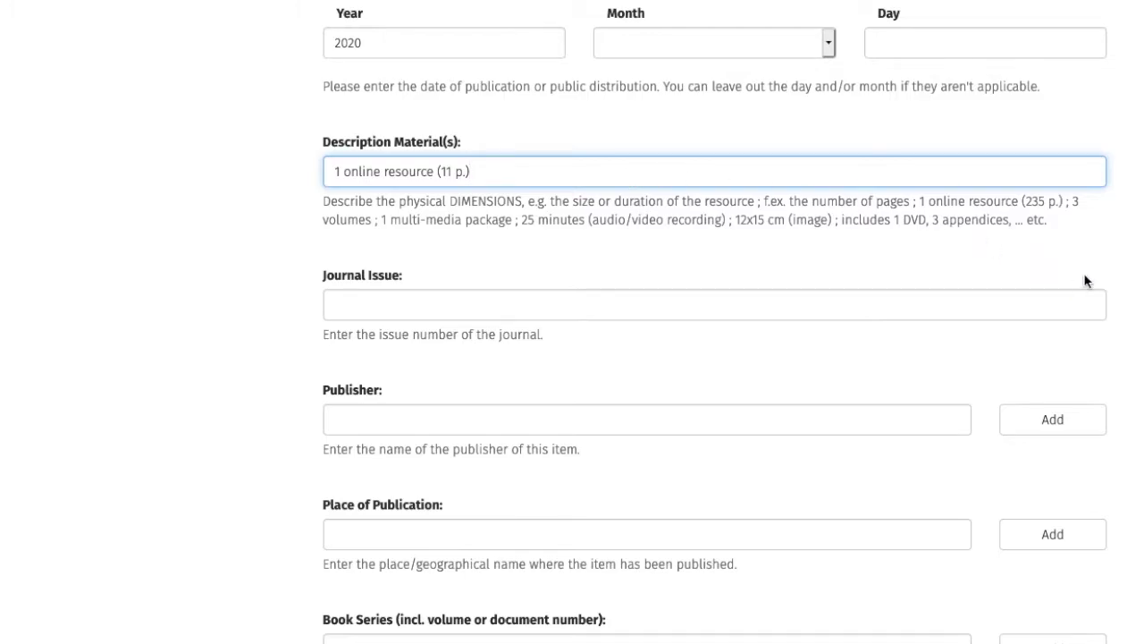
pyautogui.click(1121, 329)
# Step: Add the keyword Covid-19 and continue to the GE Subjects page
pyautogui.scroll(-5, 1118, 329)
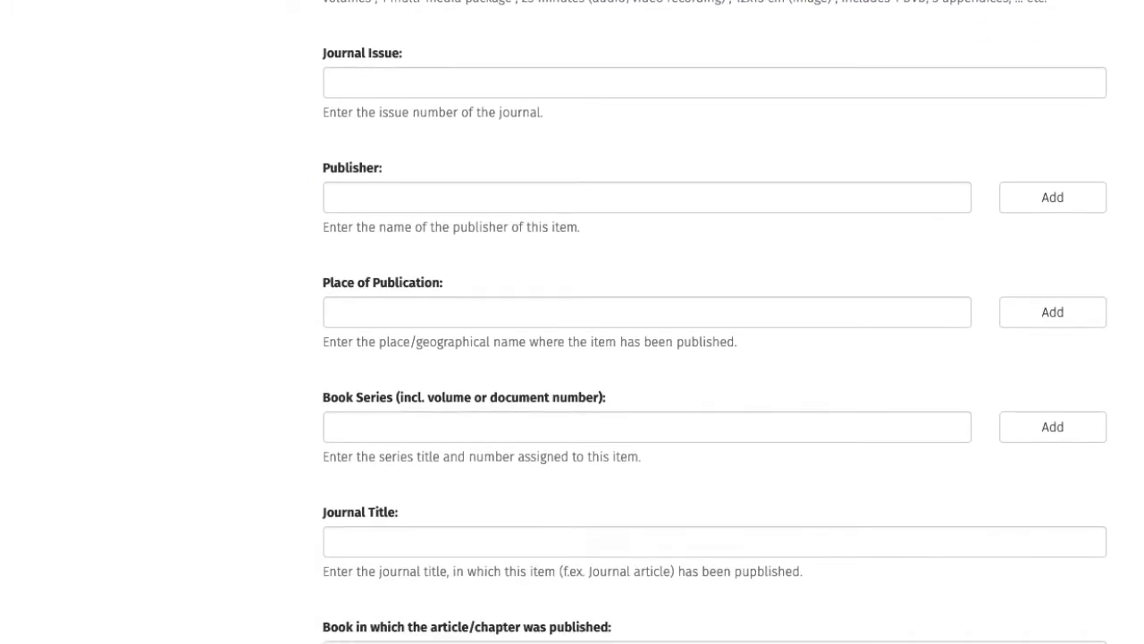
pyautogui.scroll(-10, 715, 324)
pyautogui.scroll(-8, 715, 324)
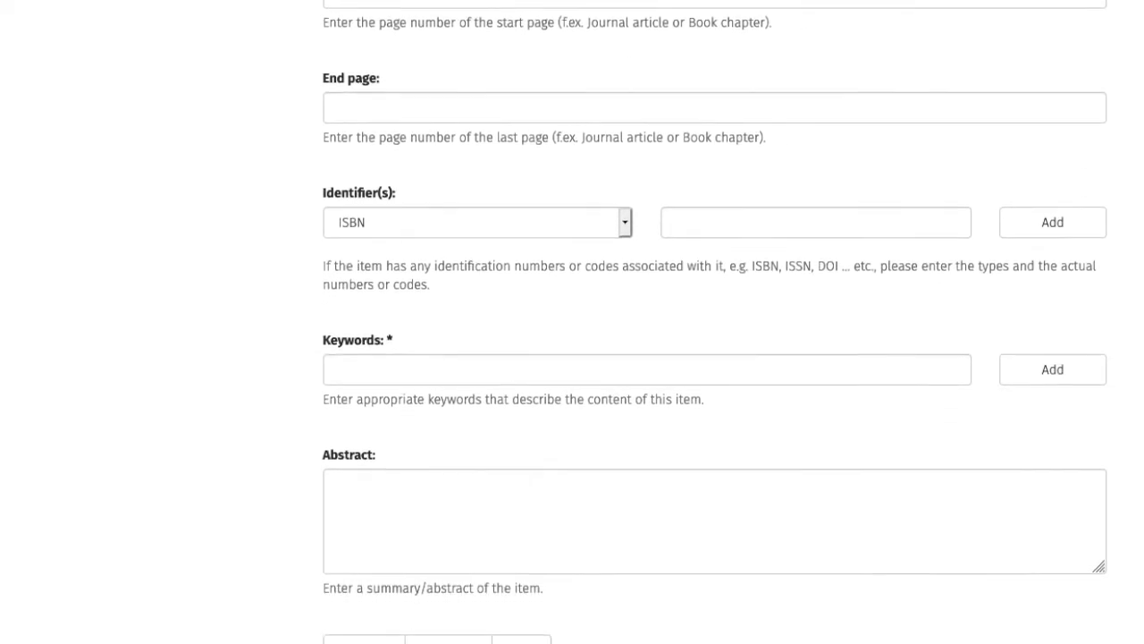
pyautogui.scroll(-3, 715, 323)
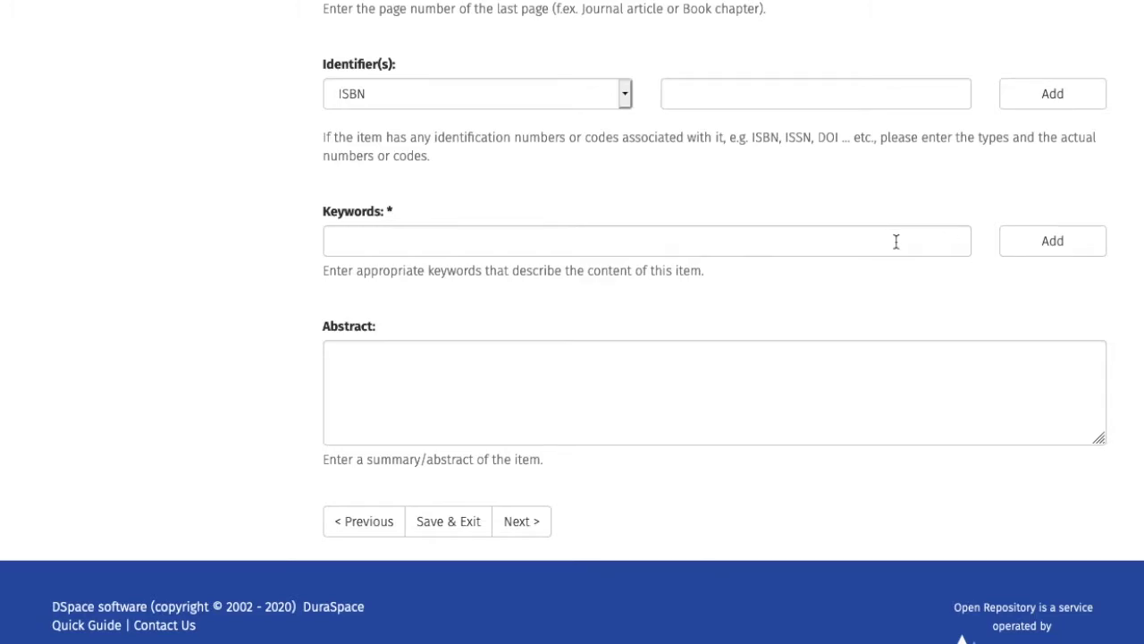
pyautogui.click(896, 241)
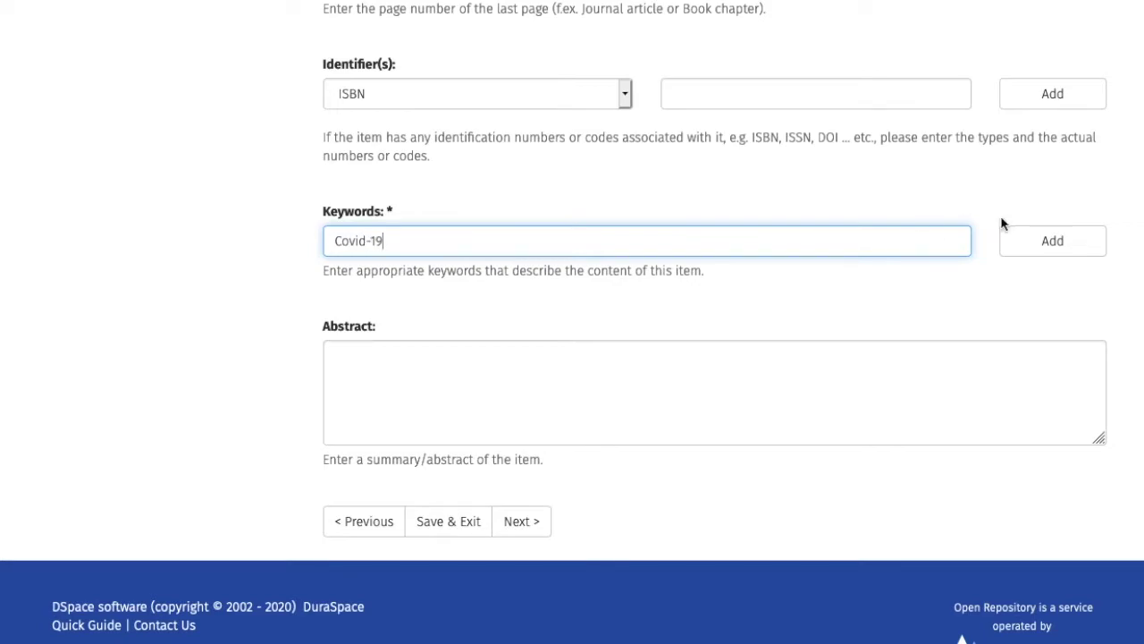
pyautogui.click(1063, 241)
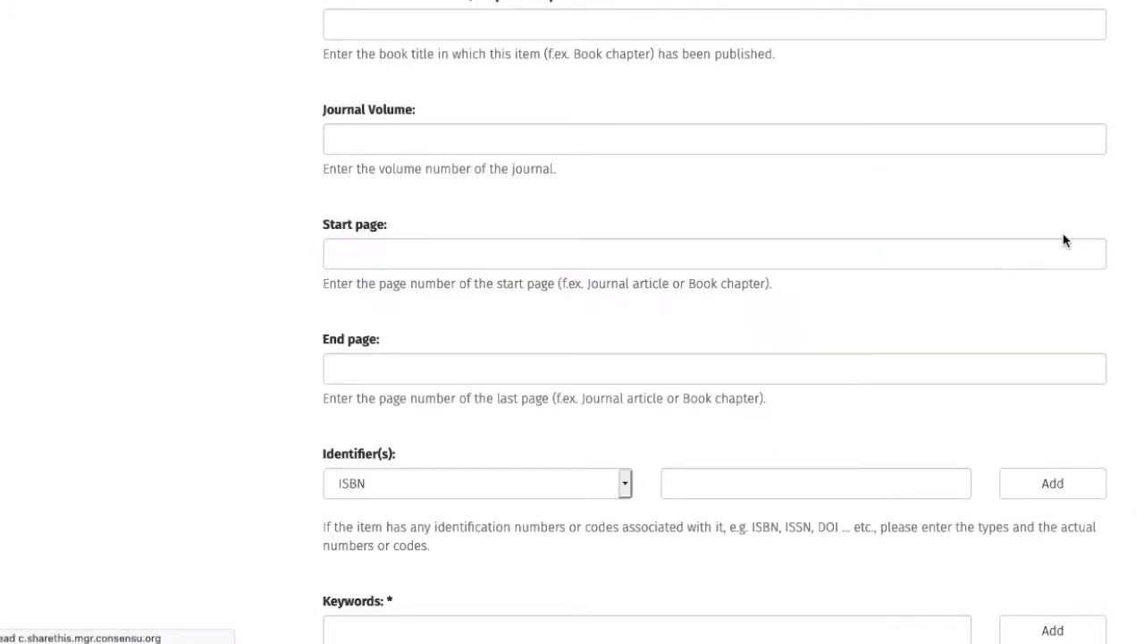
pyautogui.scroll(-6, 1115, 400)
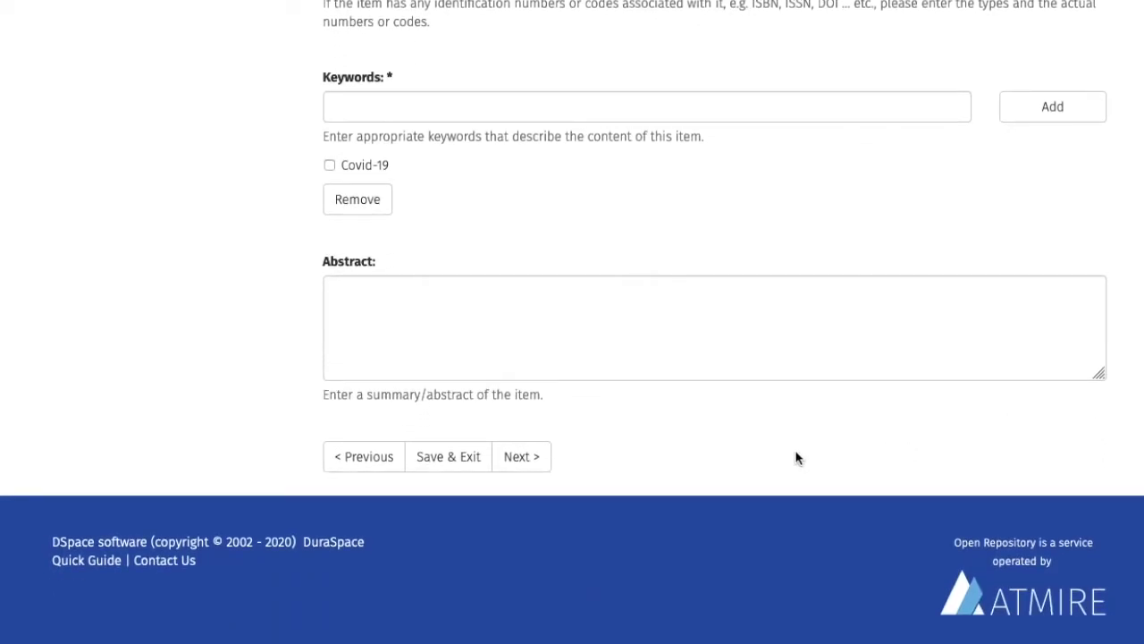
pyautogui.click(541, 469)
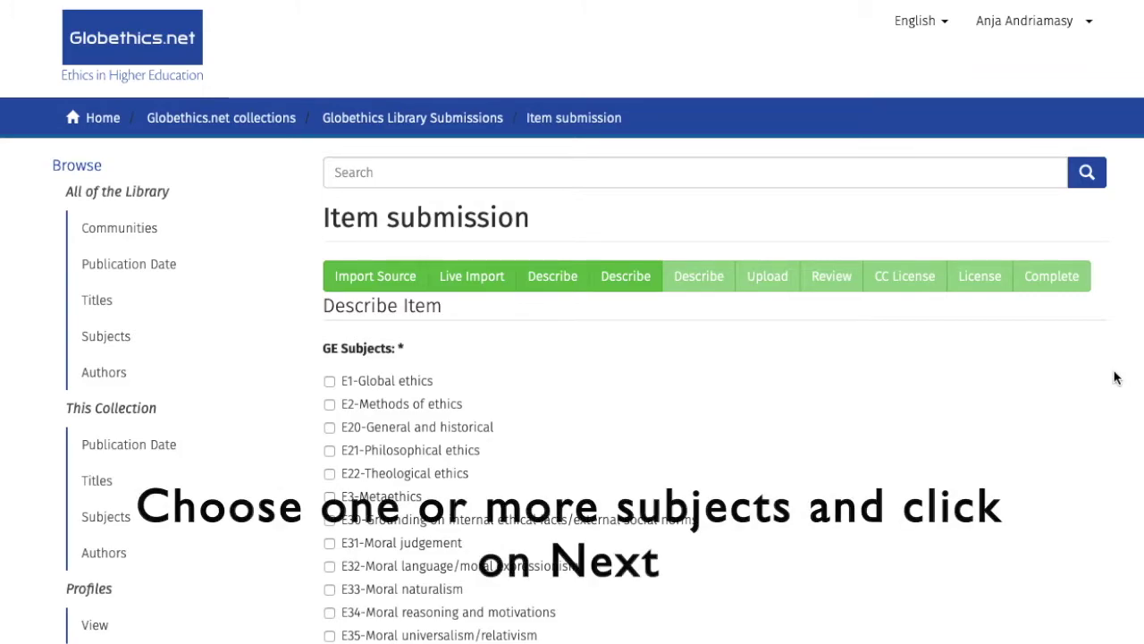
# Step: Tick E122-Health ethics under GE Subjects and continue to the next page
pyautogui.scroll(-3, 1115, 377)
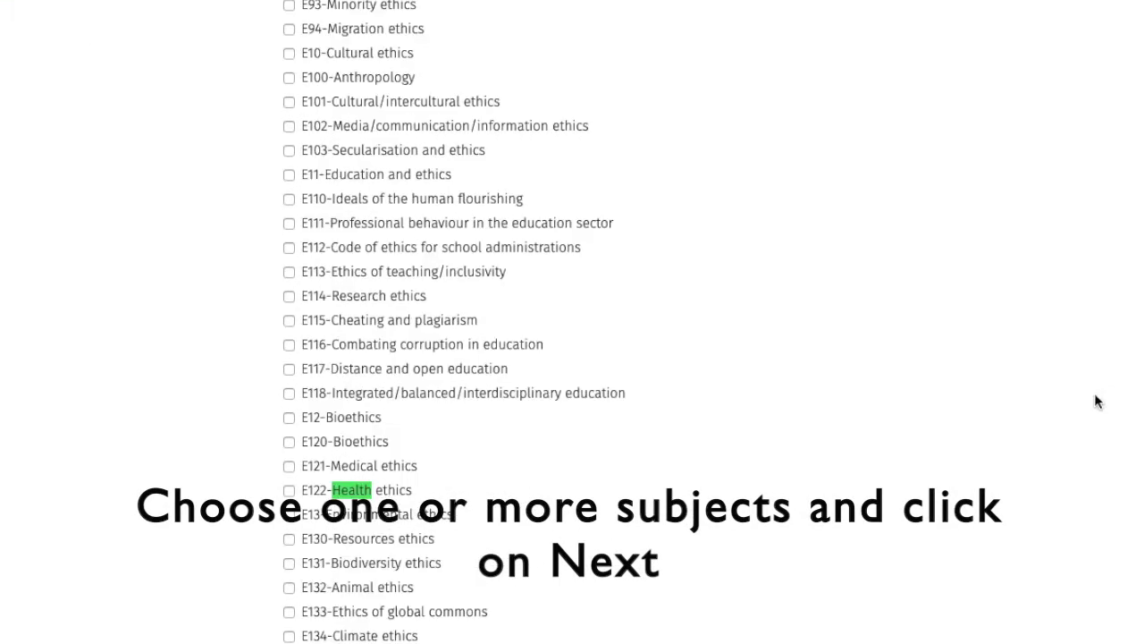
pyautogui.click(288, 502)
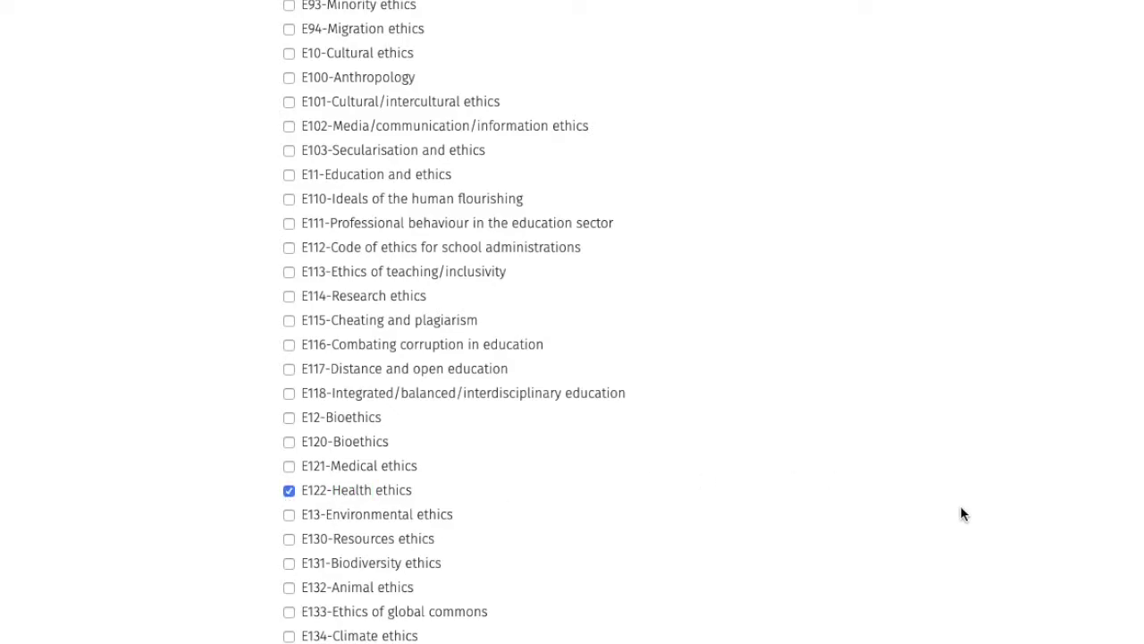
pyautogui.scroll(-5, 961, 507)
pyautogui.scroll(-10, 685, 421)
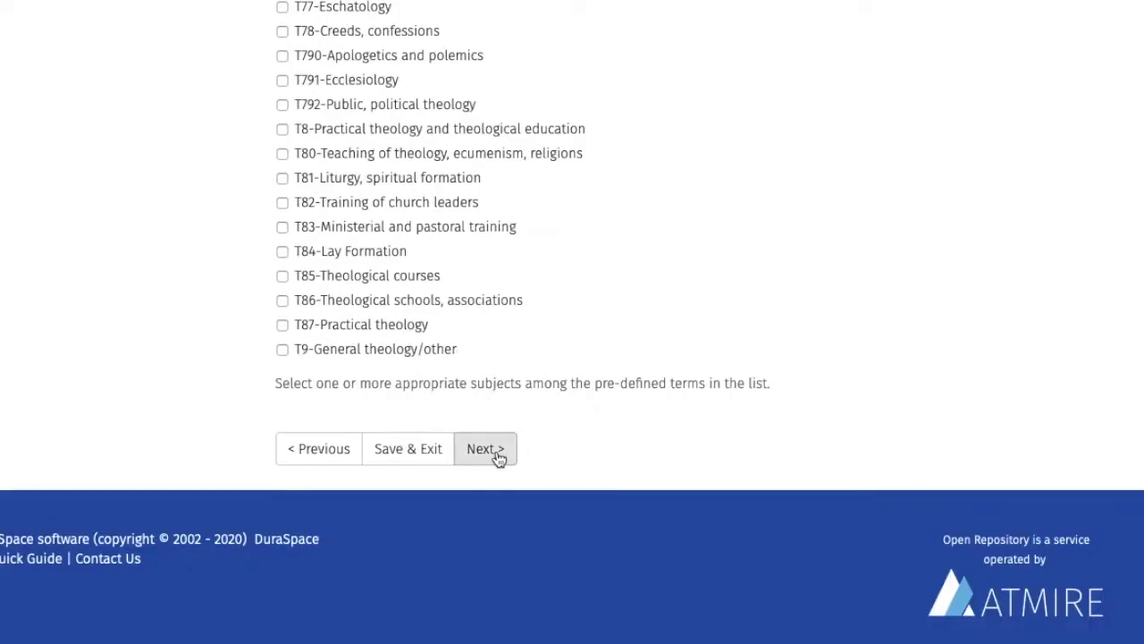
pyautogui.click(486, 449)
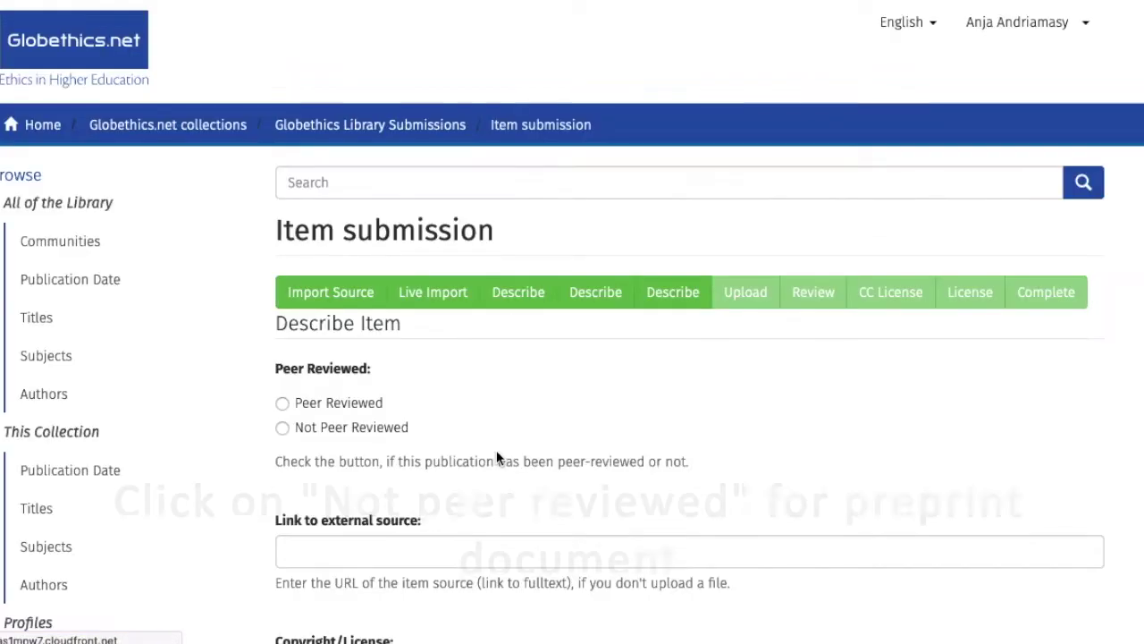
# Step: Mark the preprint as not peer reviewed and add the copyright statement 'All rights reserved'
pyautogui.click(283, 428)
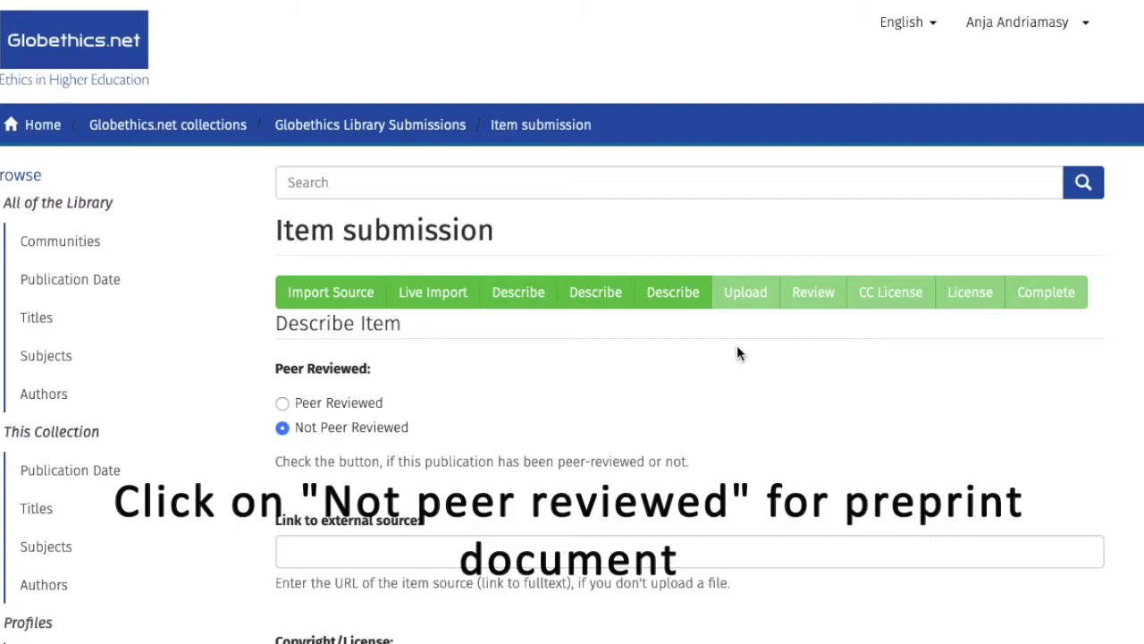
pyautogui.scroll(-5, 736, 353)
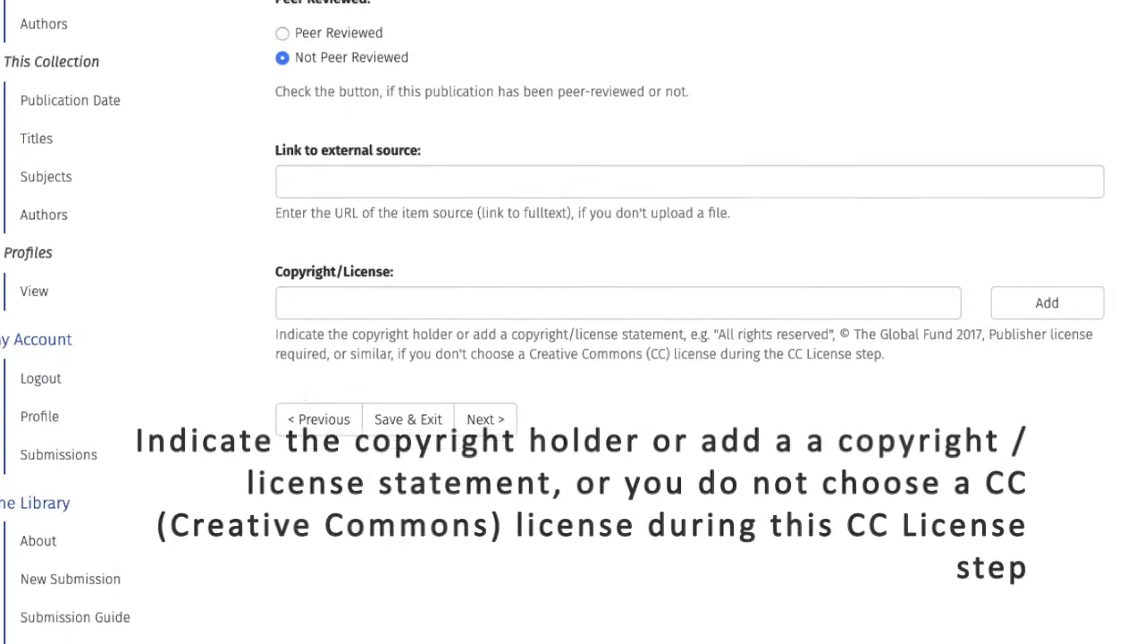
pyautogui.click(465, 295)
pyautogui.write('All')
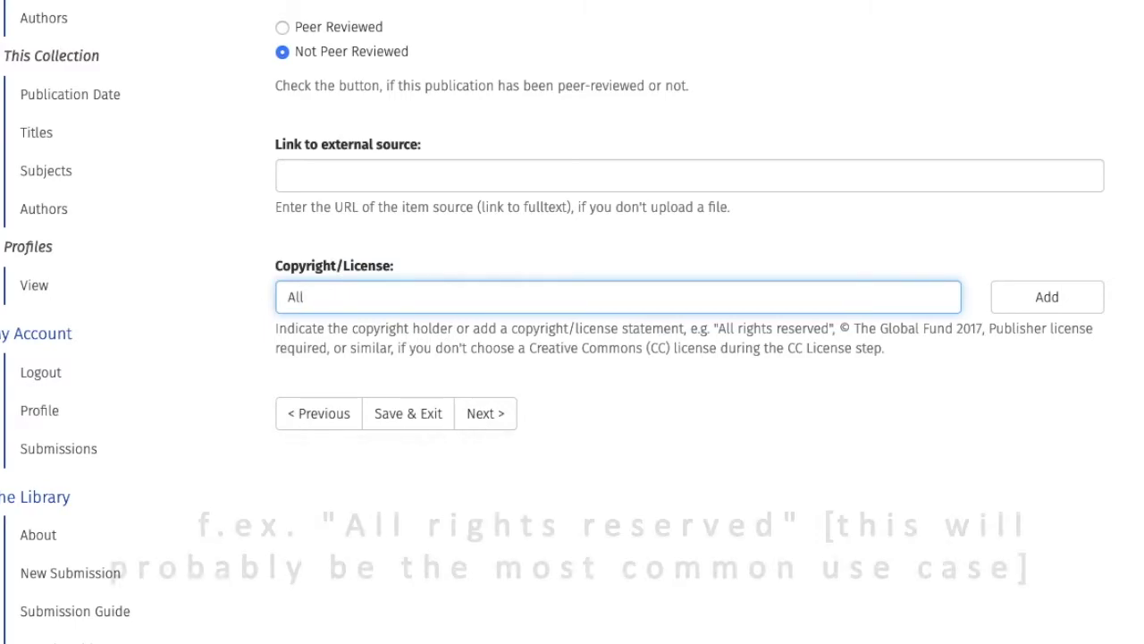
pyautogui.write(' rights')
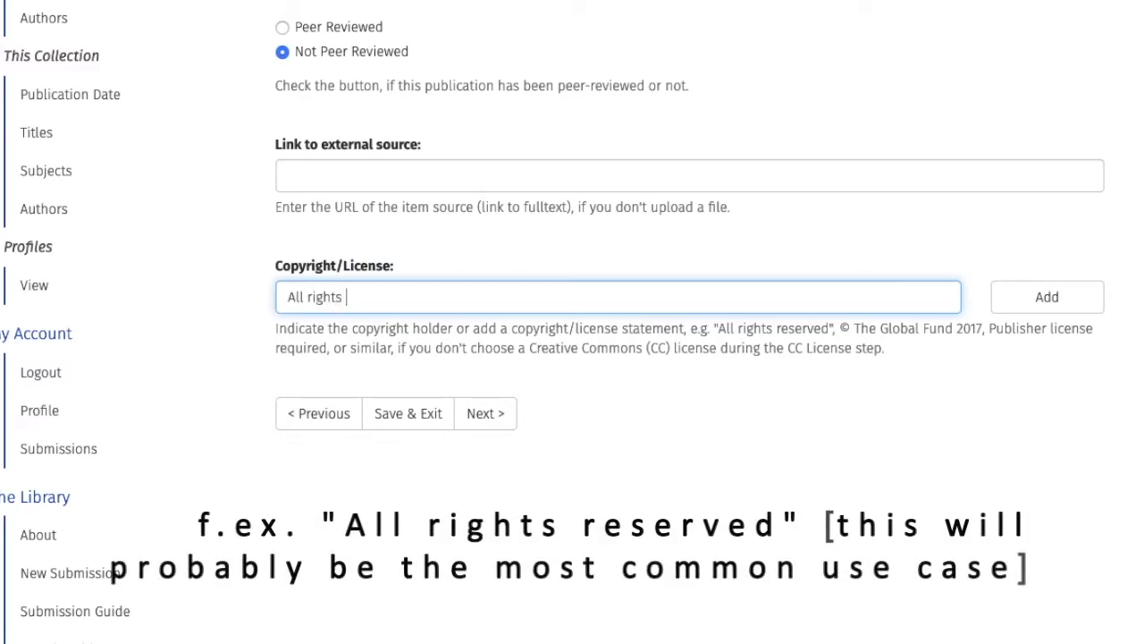
pyautogui.write(' reserved')
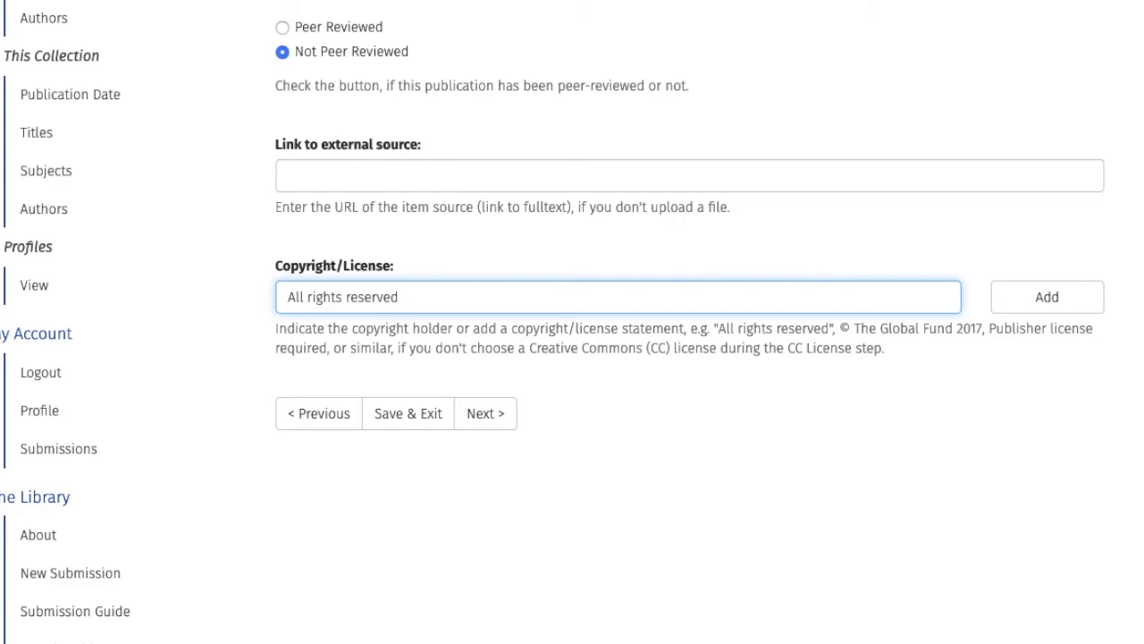
pyautogui.click(1008, 301)
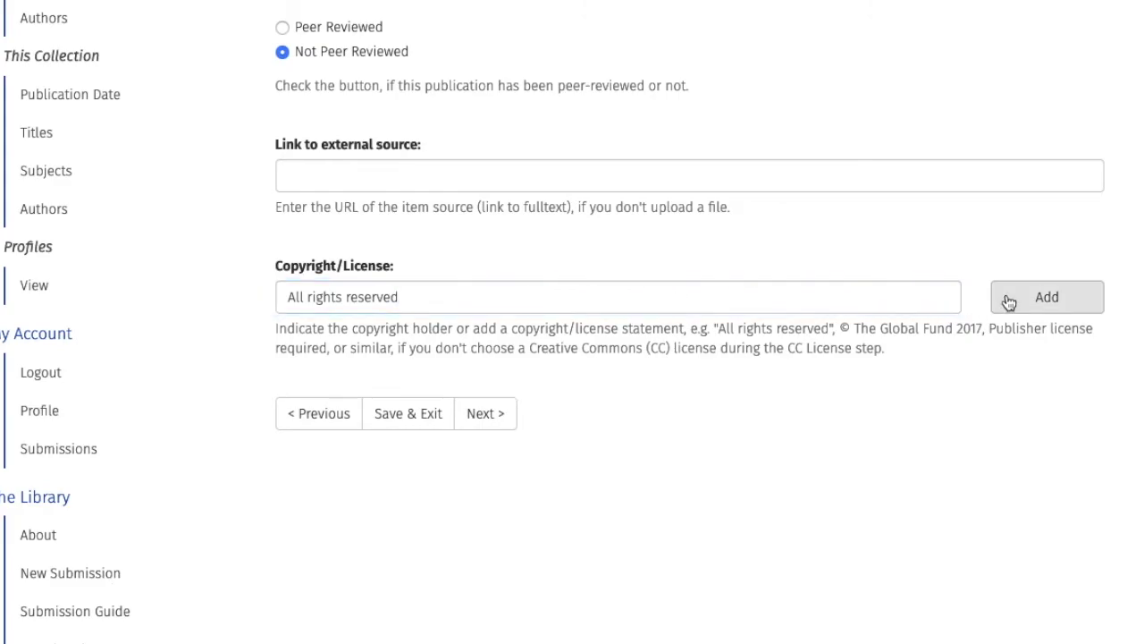
pyautogui.scroll(-5, 1098, 427)
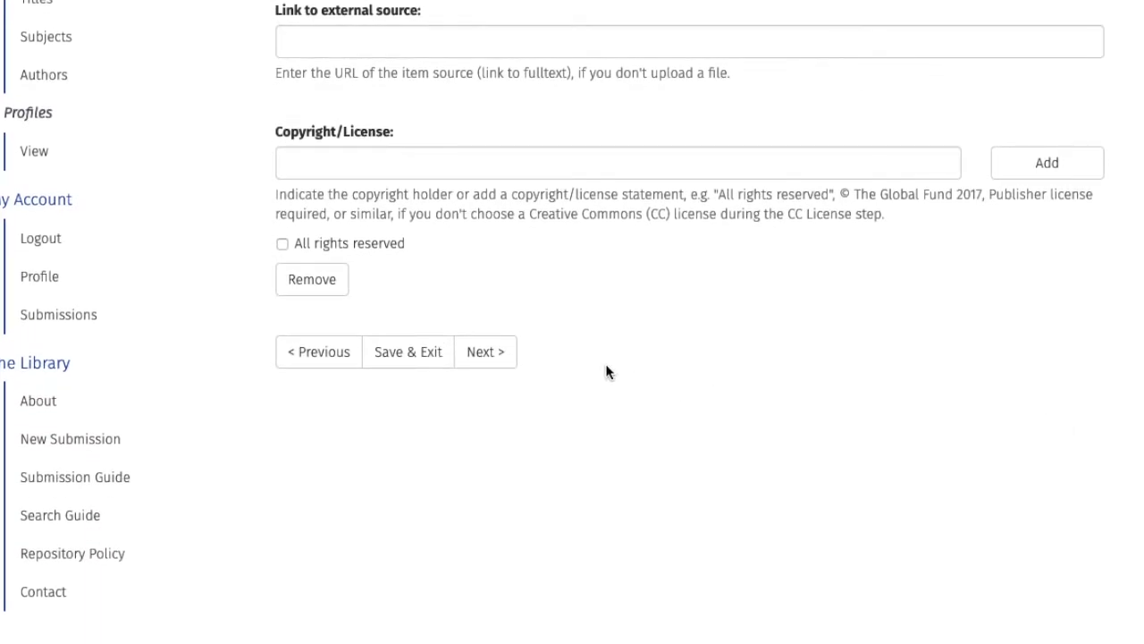
pyautogui.click(503, 360)
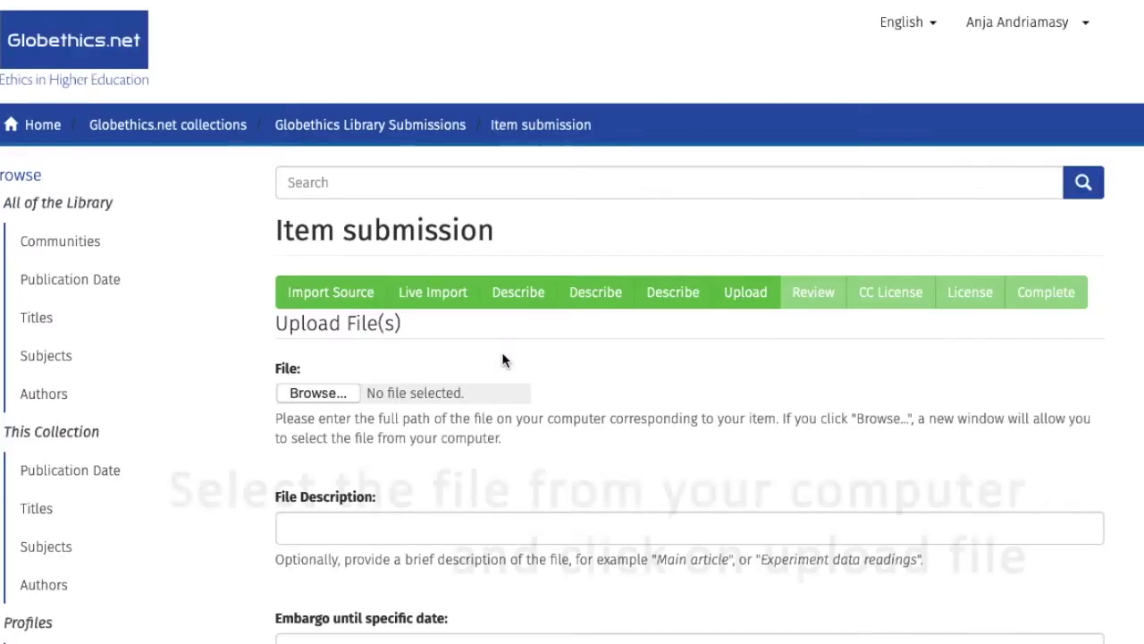
# Step: Upload 'WERNER_New Global Ethical Priorities in Times of COVID19.pdf' and continue to the review
pyautogui.click(337, 394)
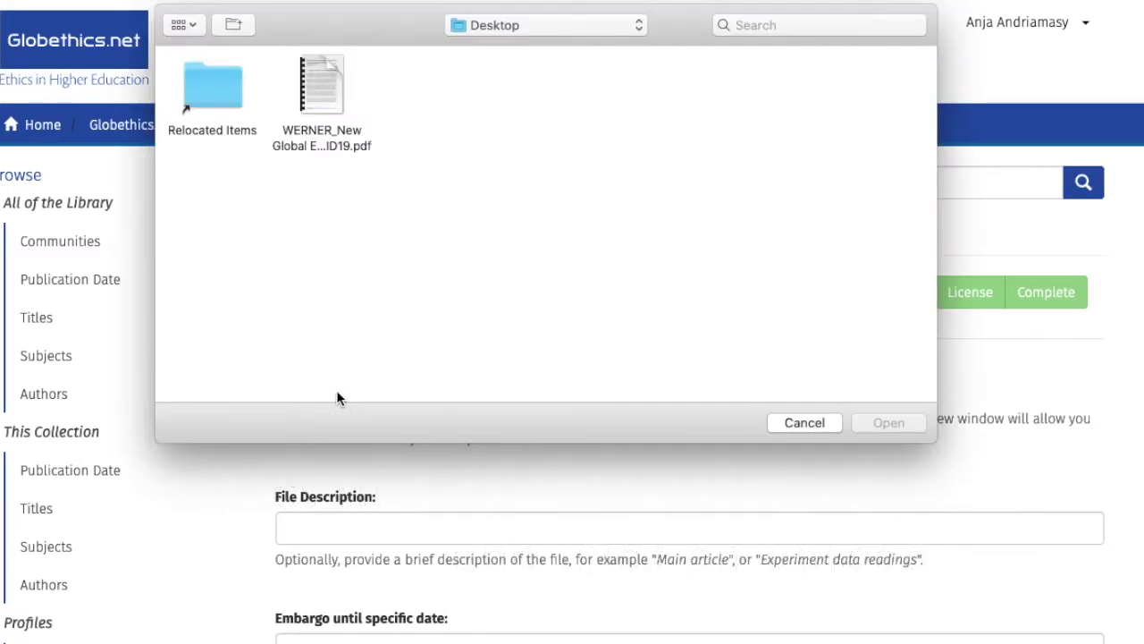
pyautogui.doubleClick(311, 133)
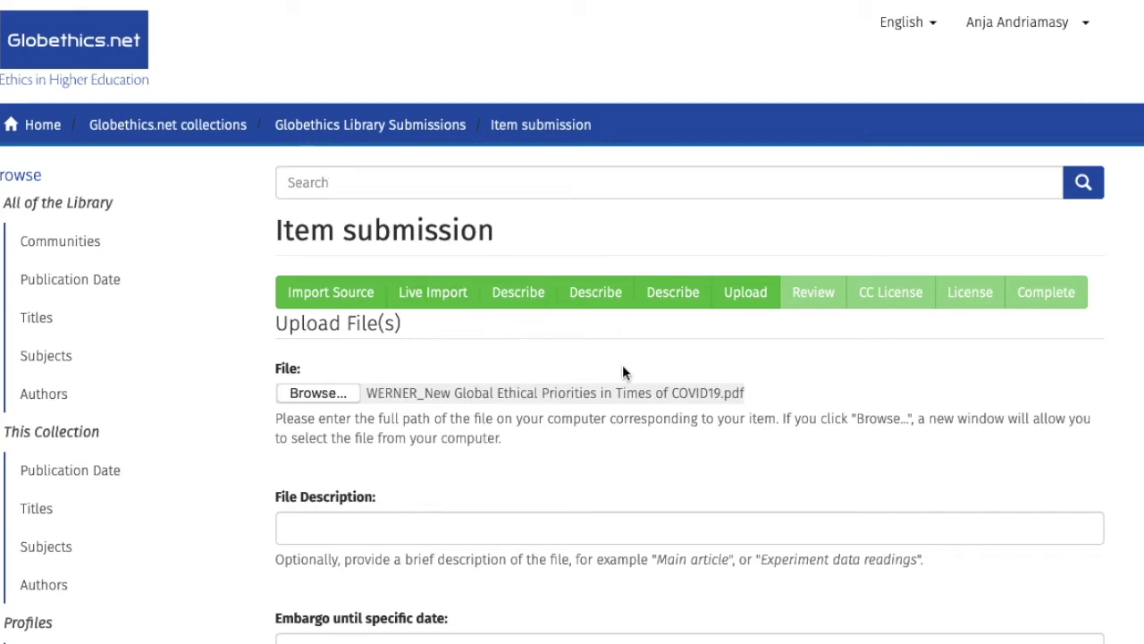
pyautogui.scroll(-3, 682, 434)
pyautogui.scroll(-10, 552, 322)
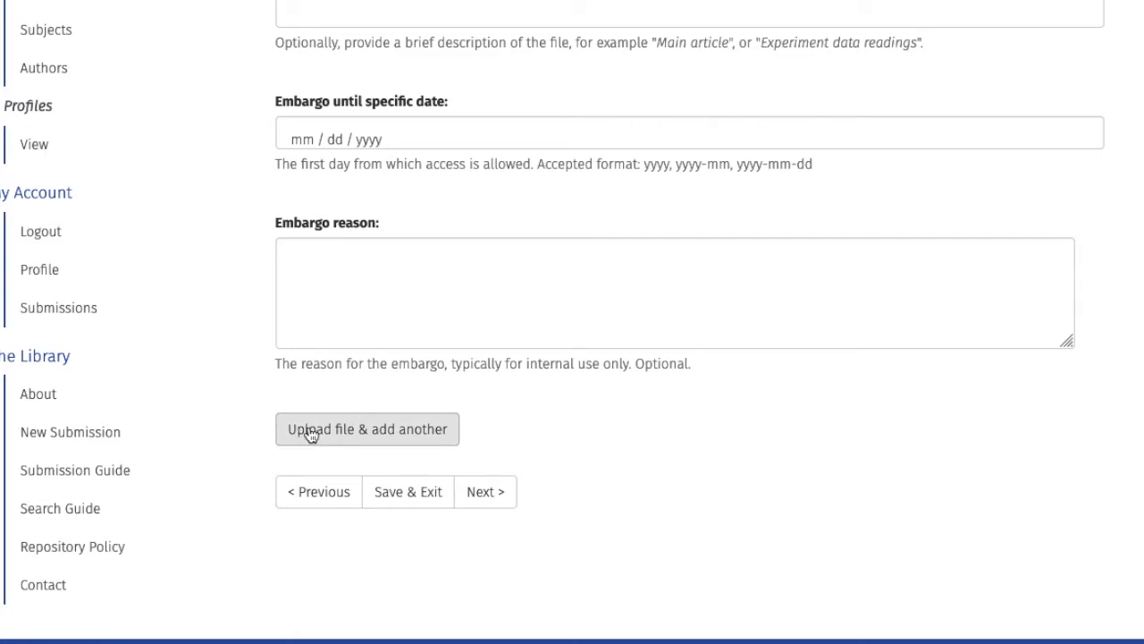
pyautogui.click(310, 431)
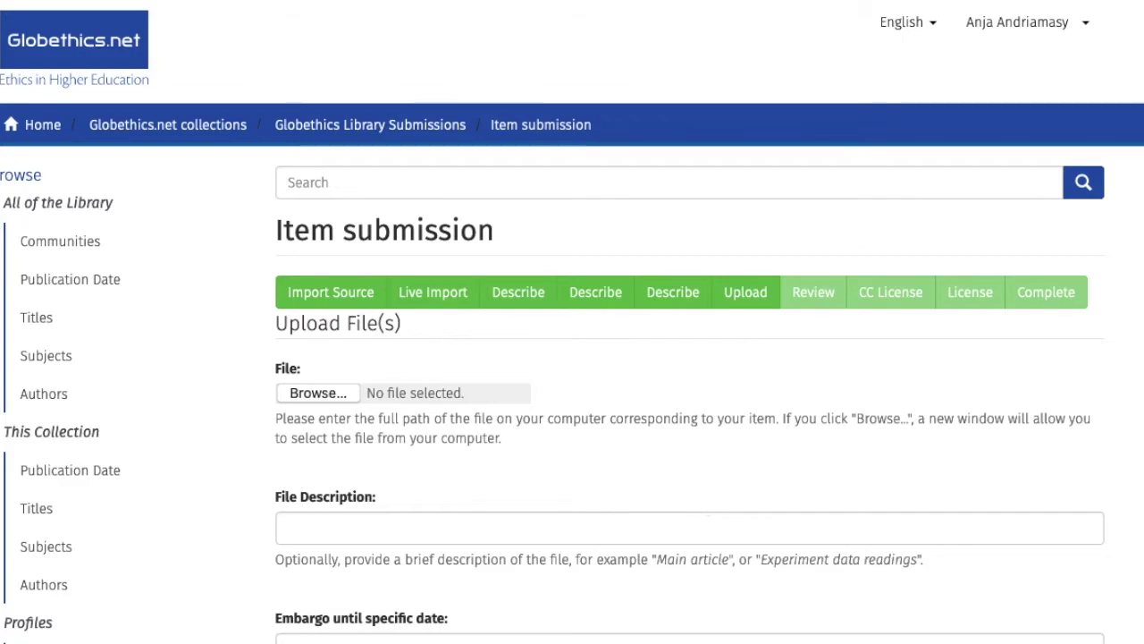
pyautogui.scroll(-4, 701, 506)
pyautogui.scroll(-3, 399, 509)
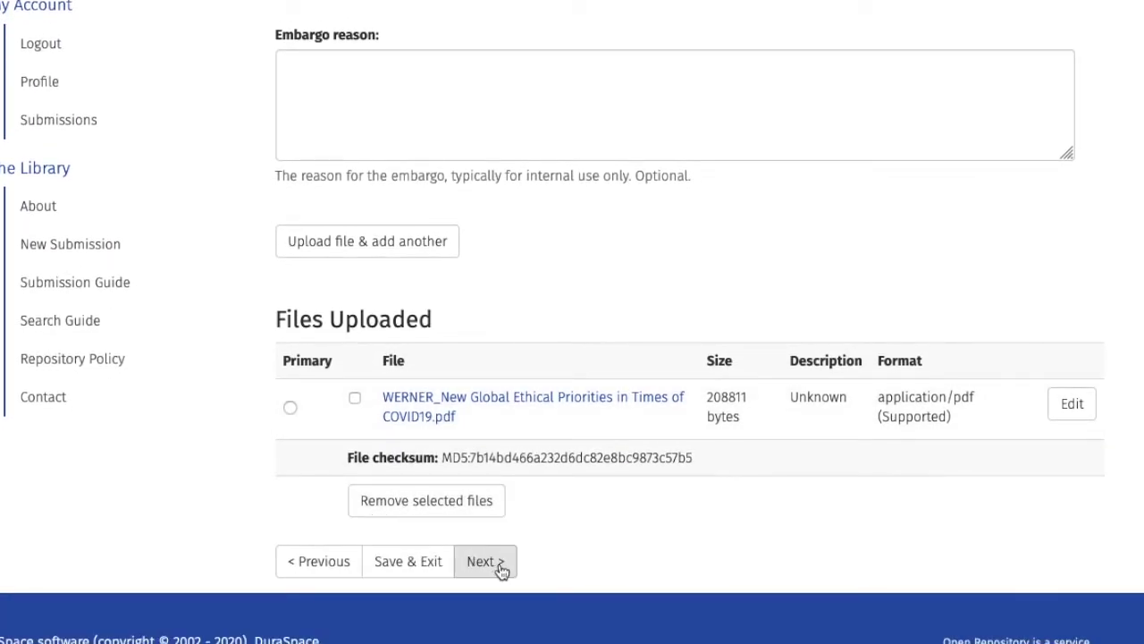
pyautogui.click(497, 562)
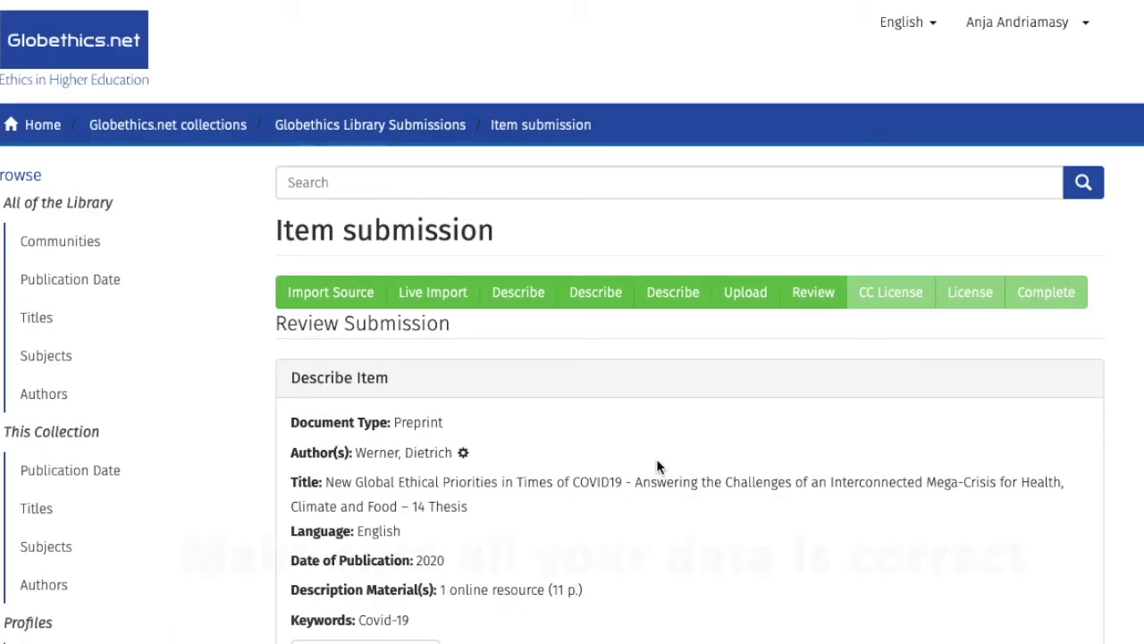
pyautogui.scroll(-5, 750, 376)
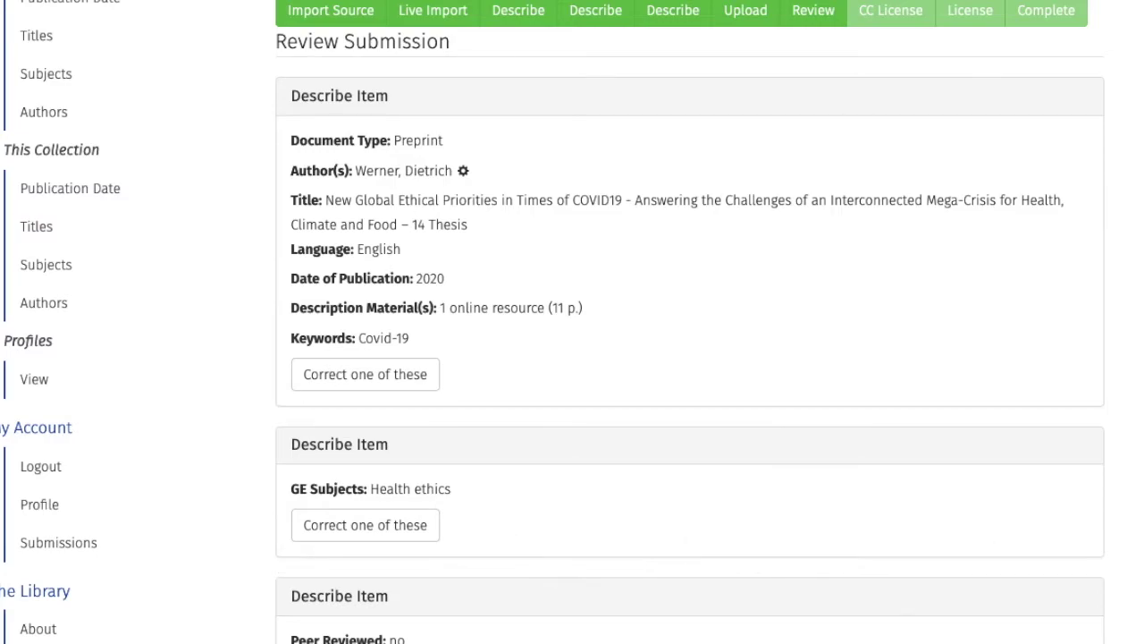
pyautogui.scroll(-3, 478, 413)
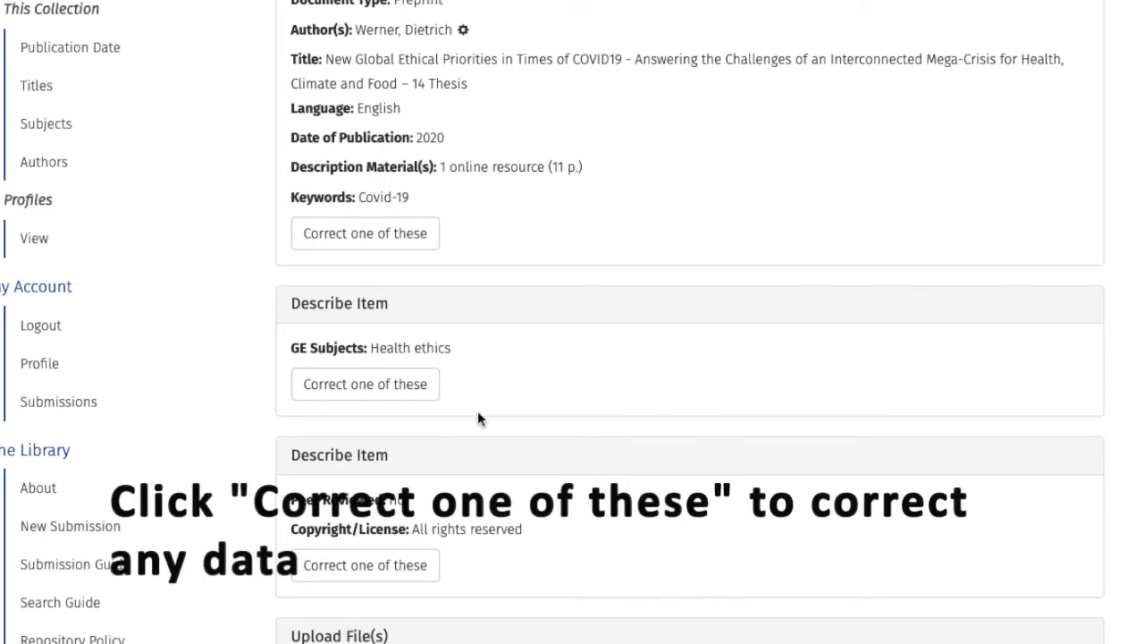
# Step: Add E13-Environmental ethics as a second GE subject
pyautogui.click(368, 376)
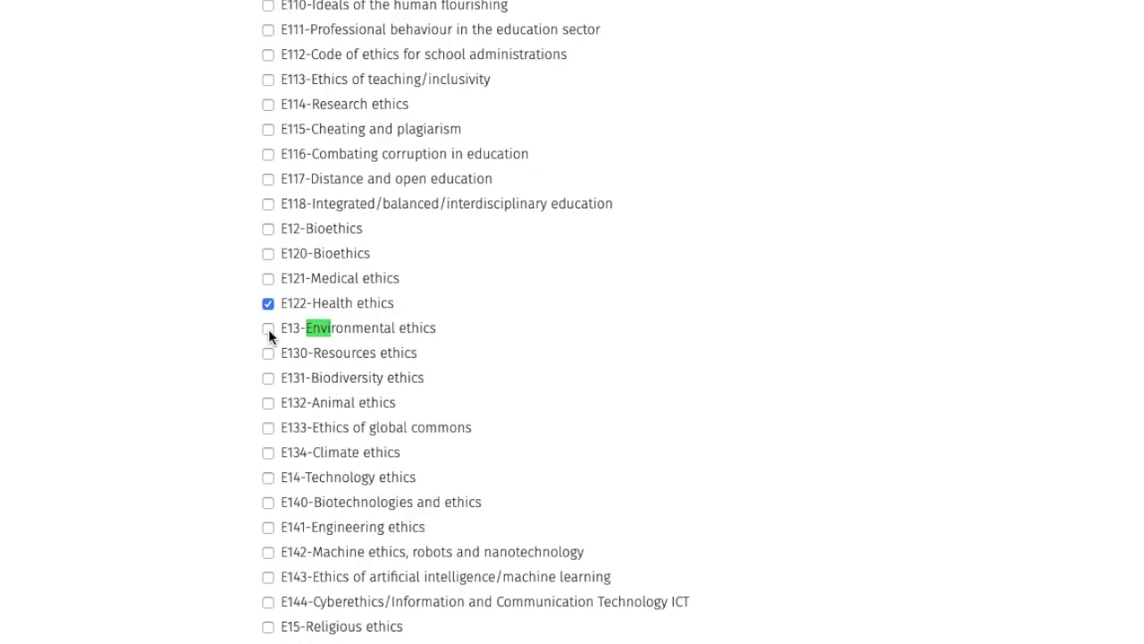
pyautogui.click(269, 329)
pyautogui.click(838, 430)
pyautogui.scroll(-5, 838, 430)
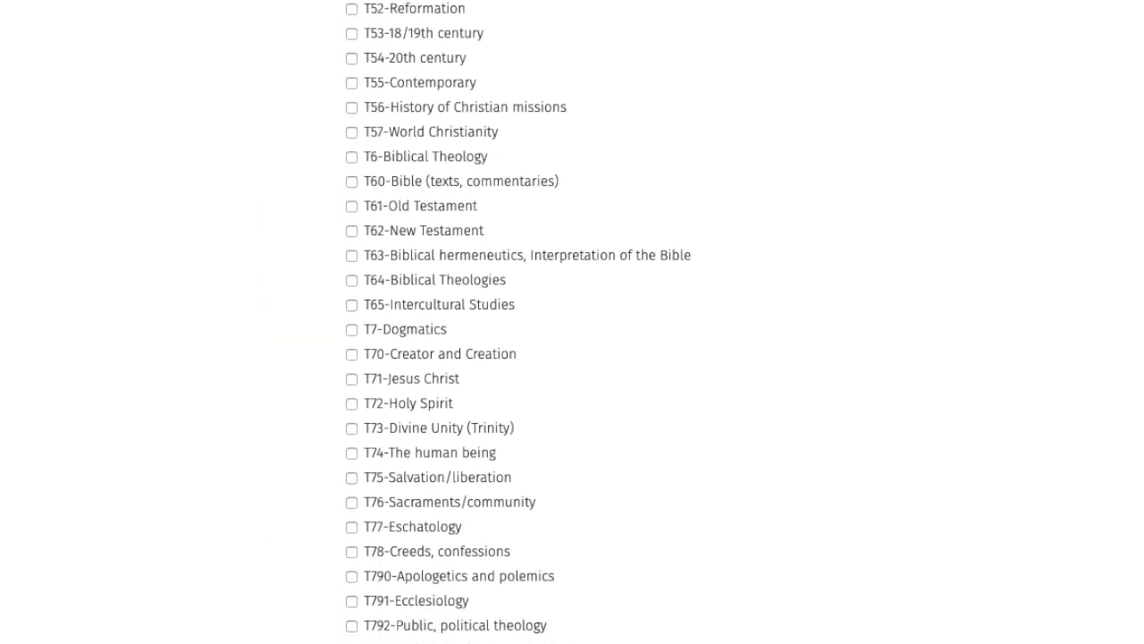
pyautogui.scroll(-6, 572, 322)
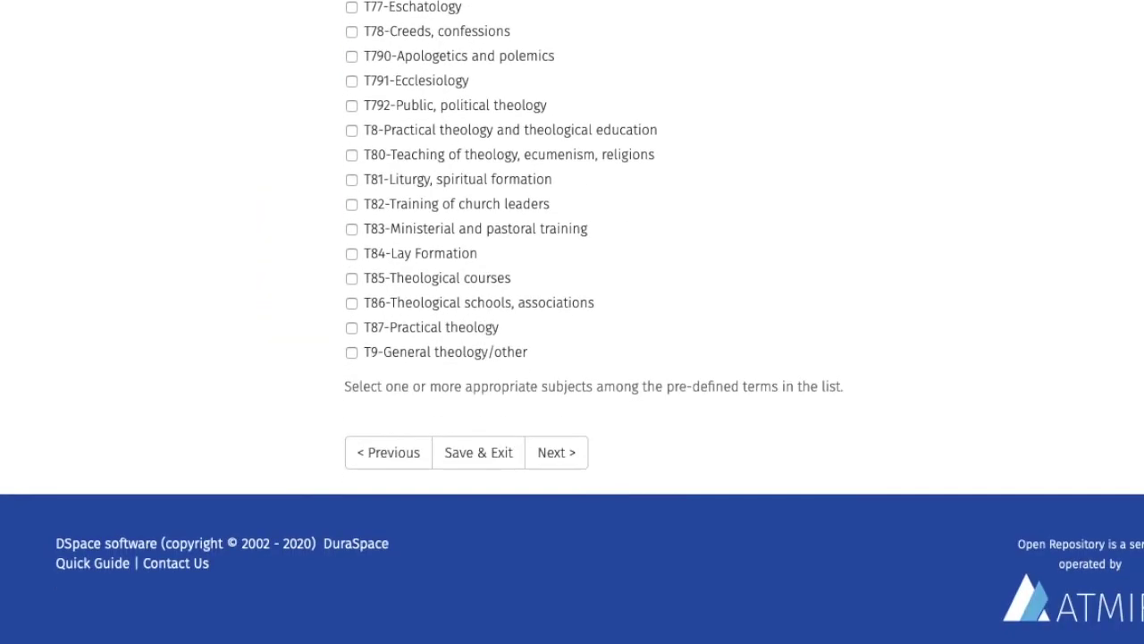
pyautogui.click(556, 452)
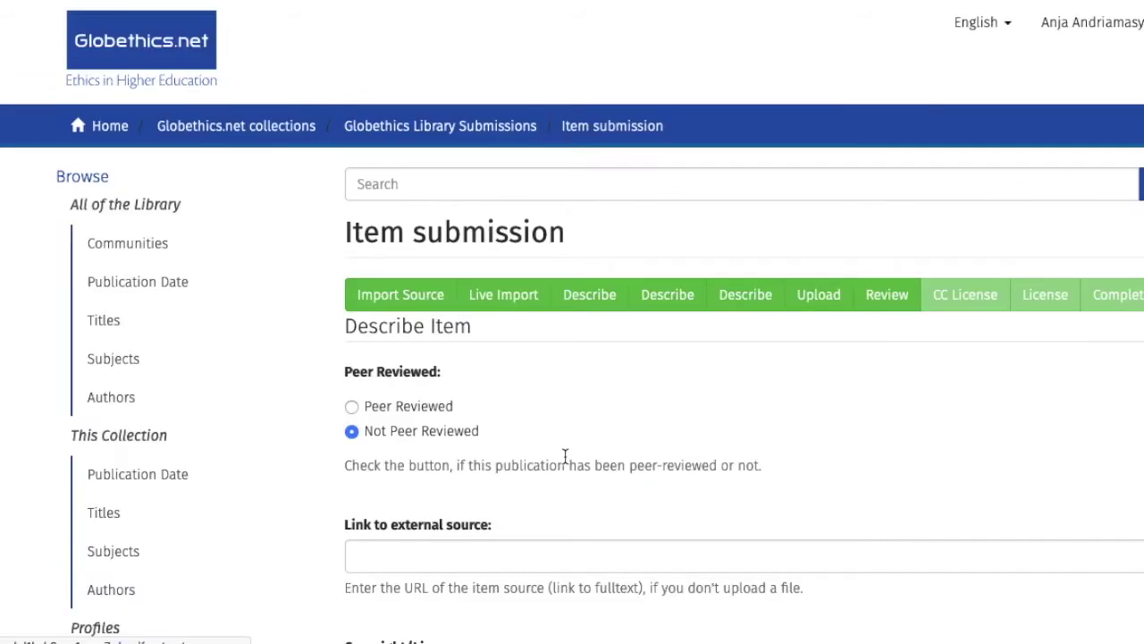
# Step: Continue past the peer-review, copyright and upload pages back to the review
pyautogui.scroll(-5, 573, 322)
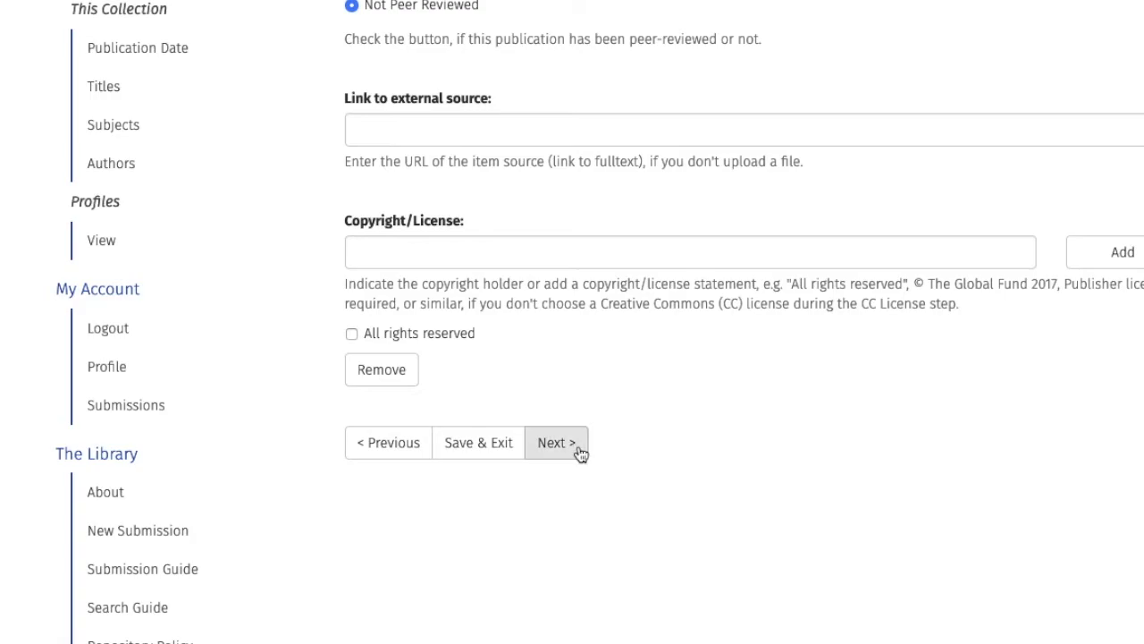
pyautogui.click(556, 444)
pyautogui.scroll(-6, 952, 475)
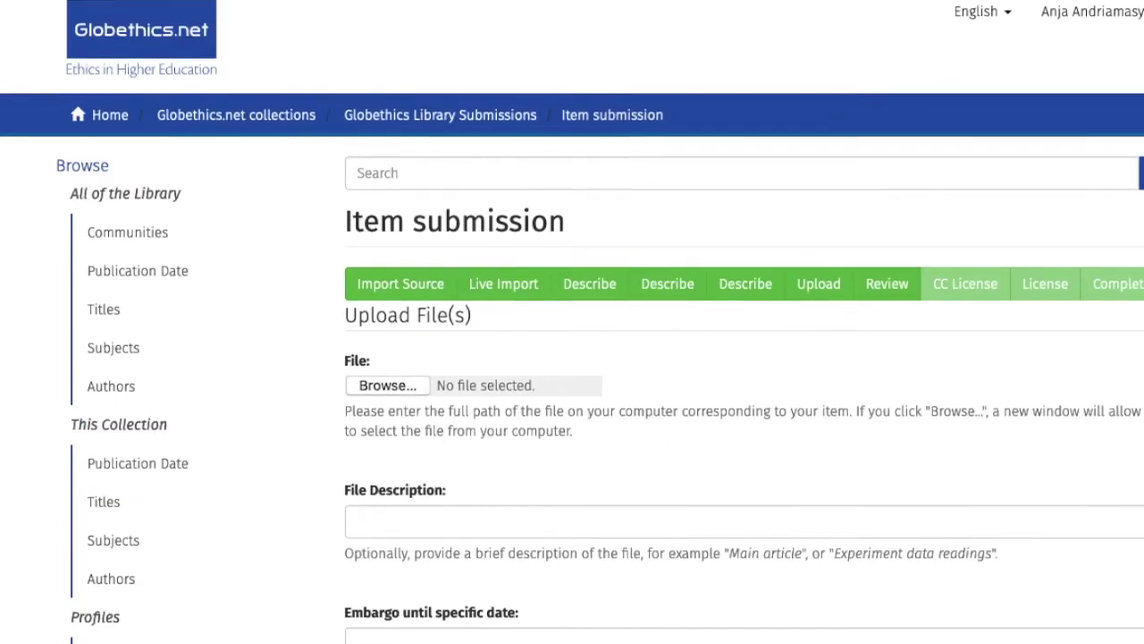
pyautogui.scroll(-3, 572, 325)
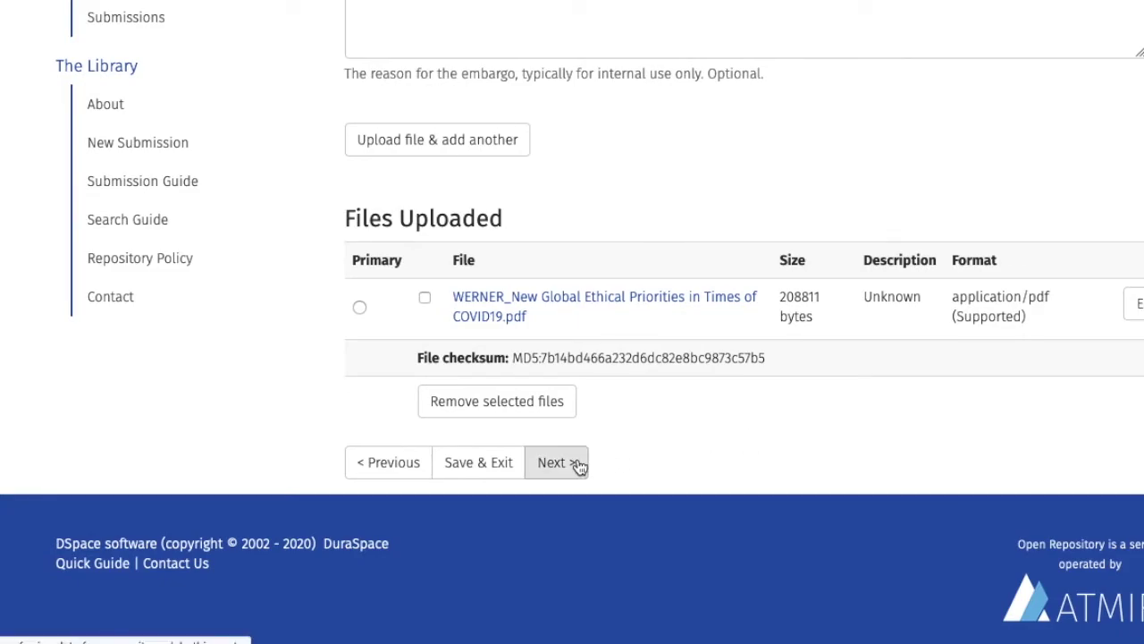
pyautogui.click(578, 465)
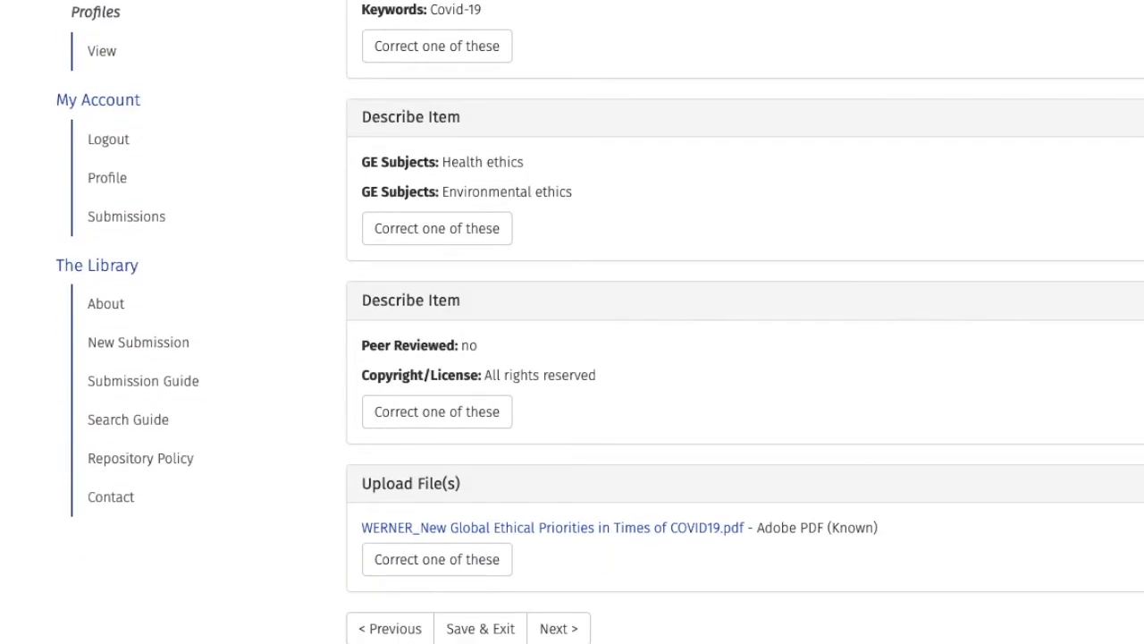
# Step: Accept the Review Submission summary and proceed to License Your Work
pyautogui.scroll(-3, 572, 322)
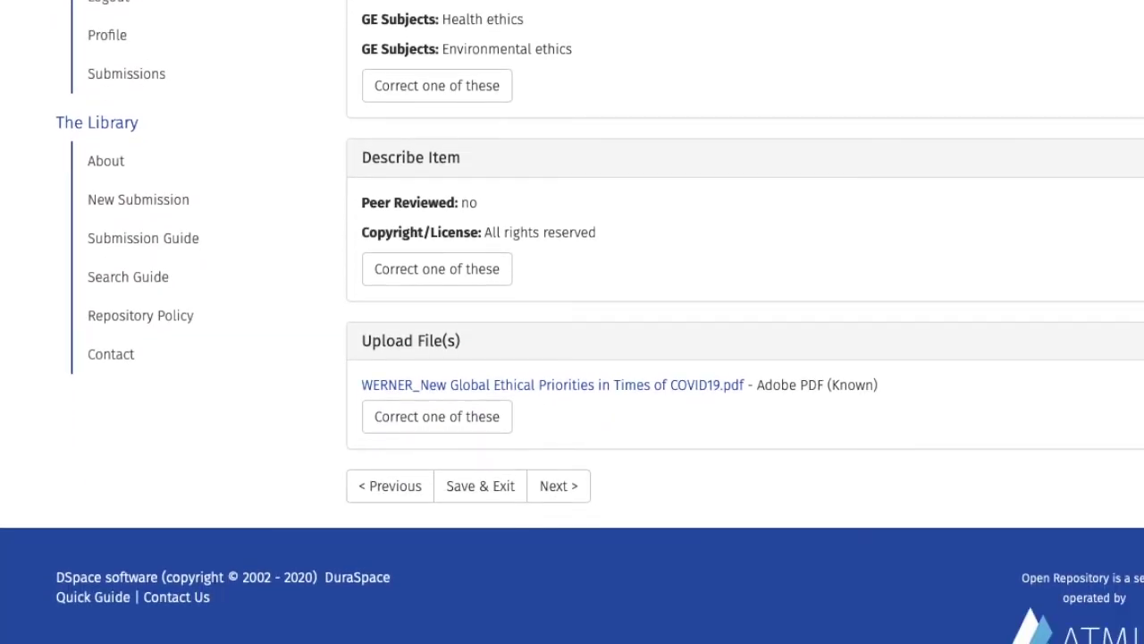
pyautogui.click(559, 486)
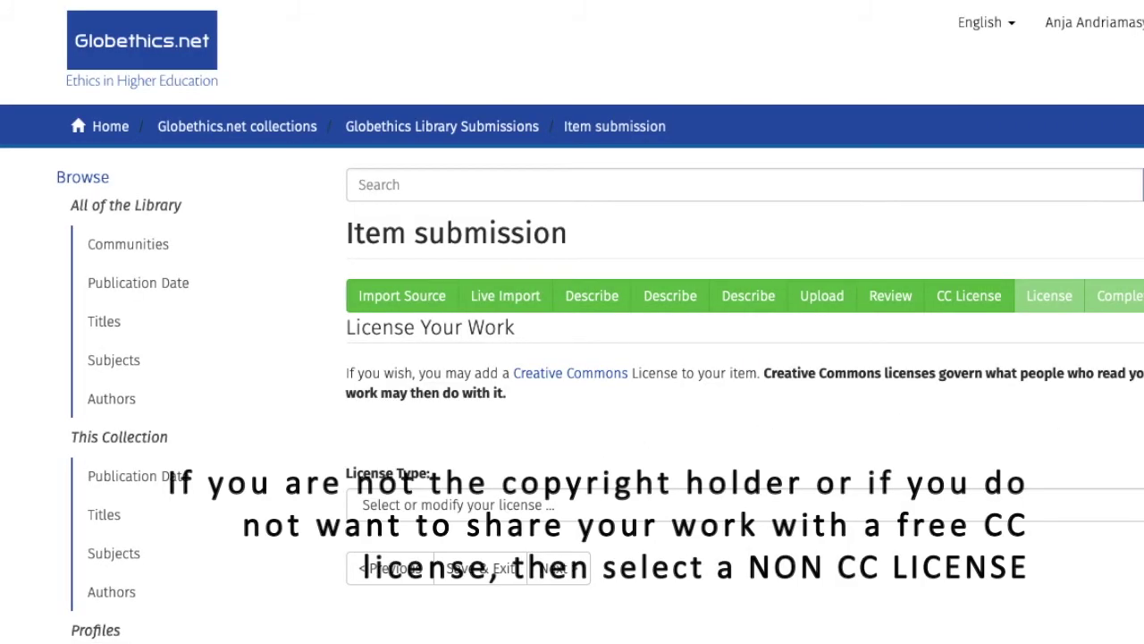
# Step: Choose No Creative Commons License as the licence type and continue
pyautogui.click(1117, 504)
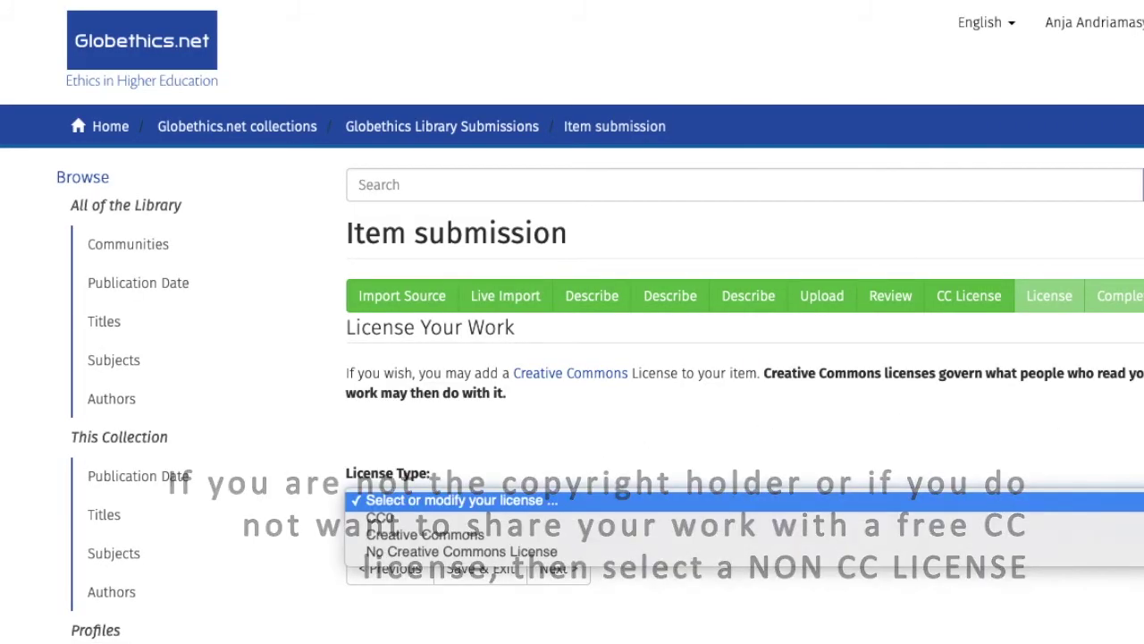
pyautogui.click(1121, 551)
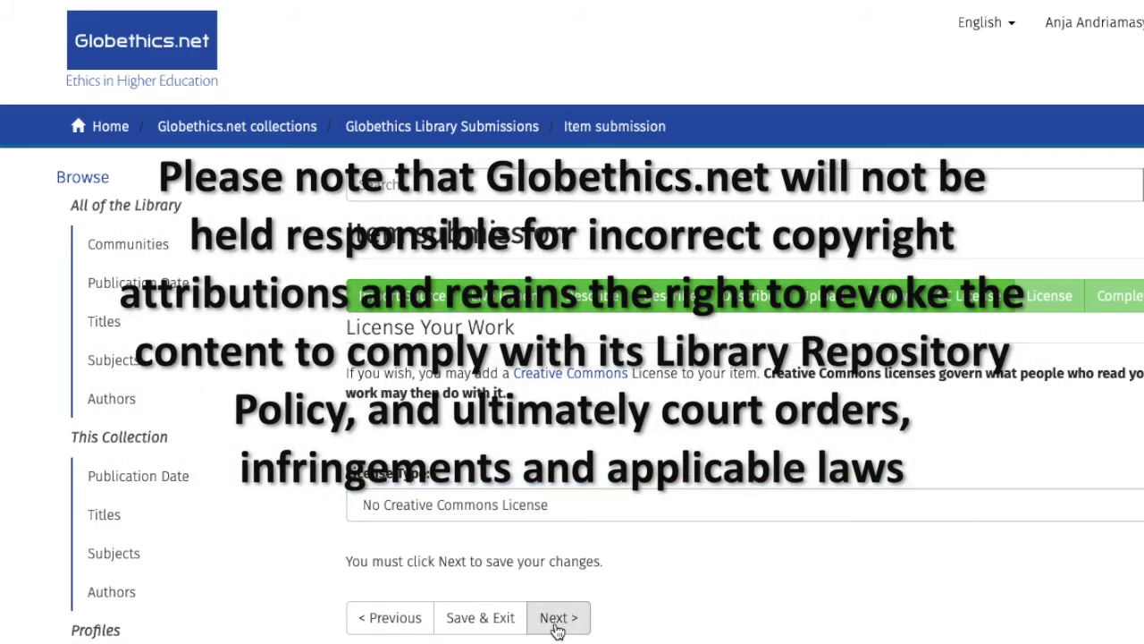
pyautogui.click(557, 618)
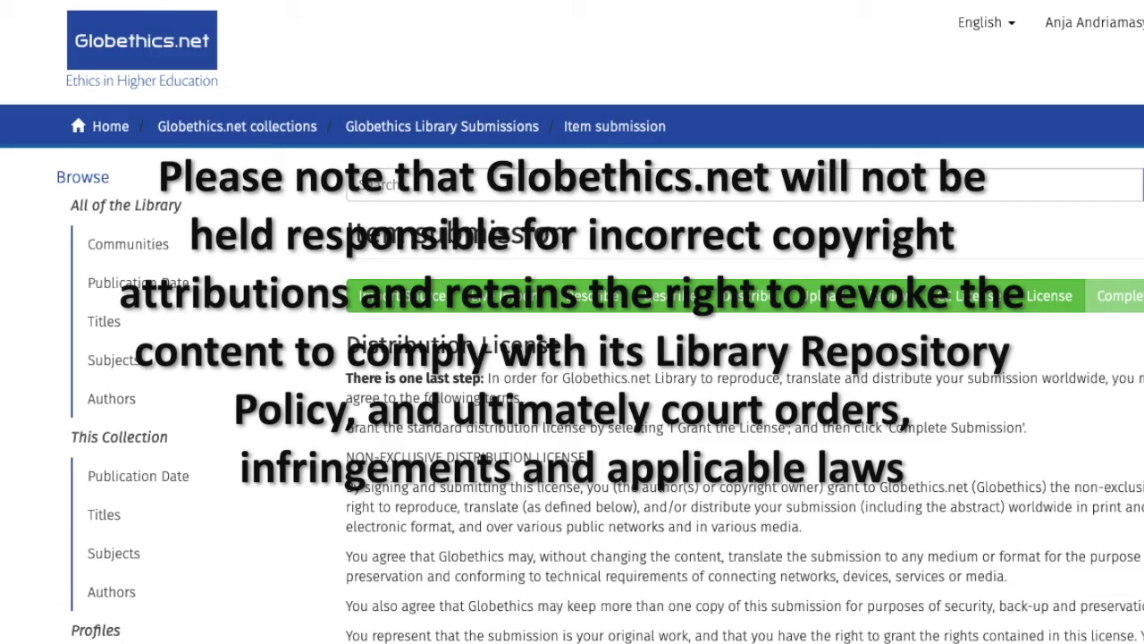
# Step: Grant the distribution licence, complete the submission, and open the archived COVID19 preprint's item page
pyautogui.scroll(-6, 1073, 563)
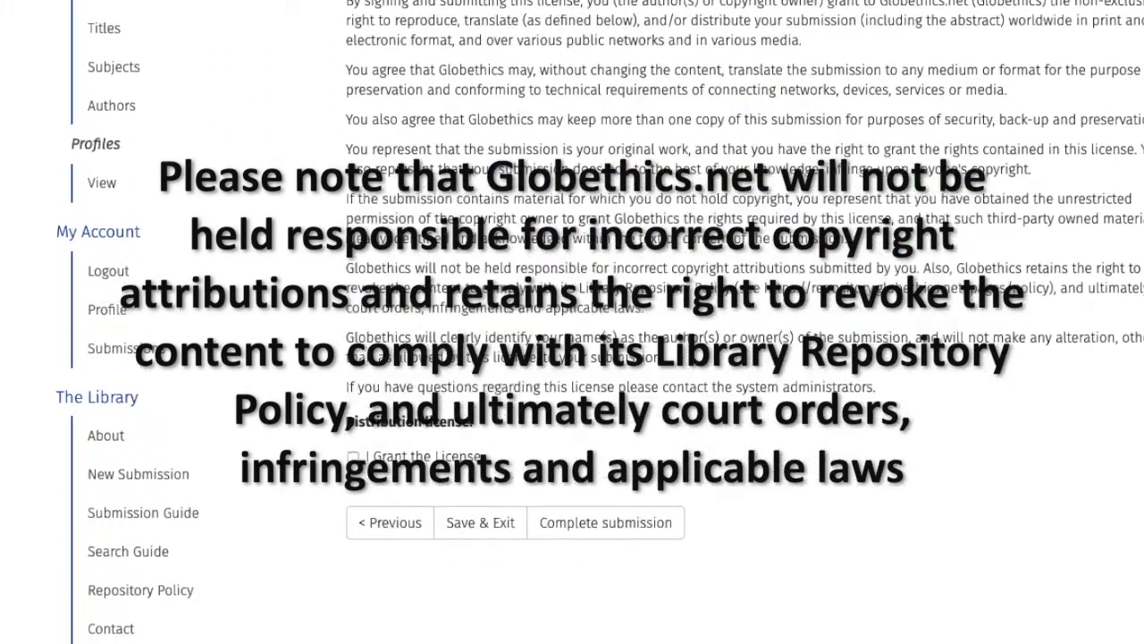
pyautogui.click(352, 421)
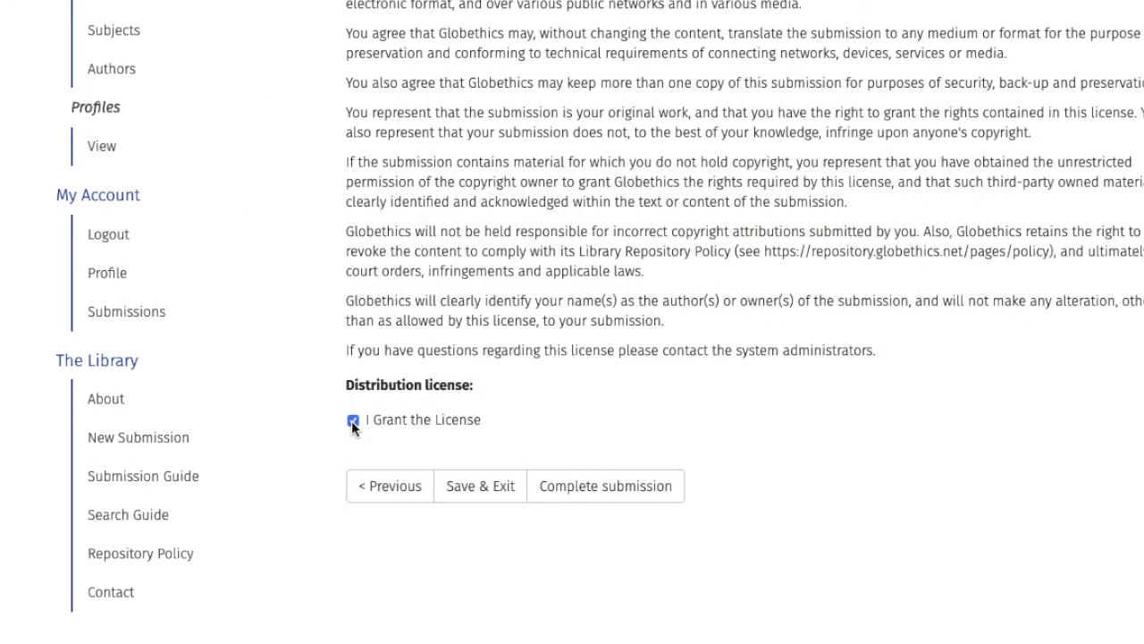
pyautogui.click(590, 497)
pyautogui.click(498, 363)
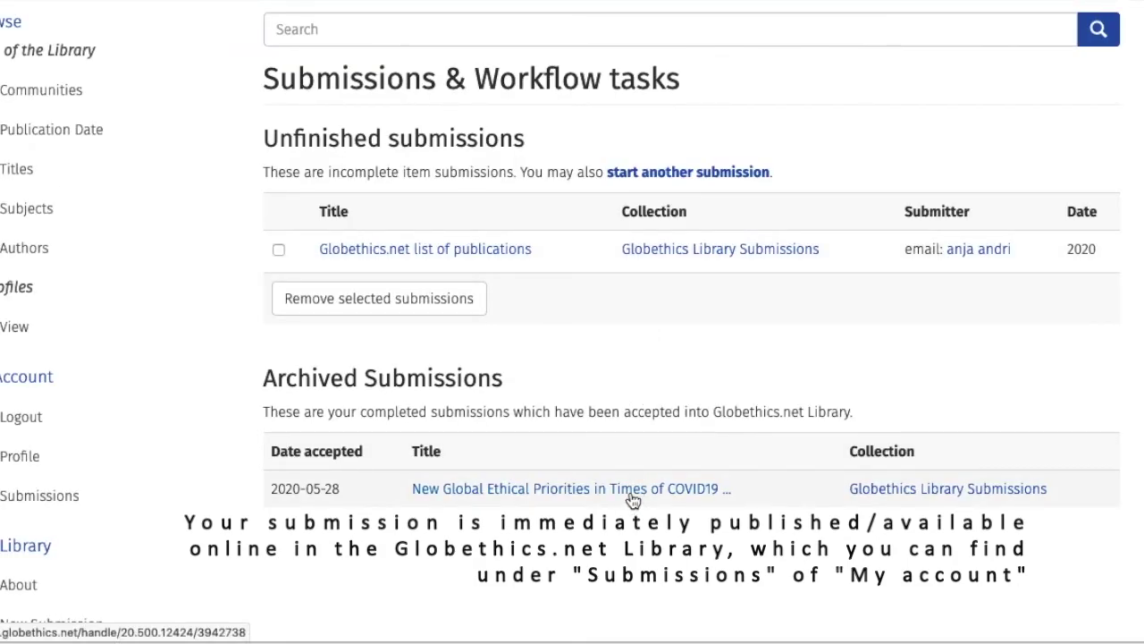
pyautogui.click(573, 490)
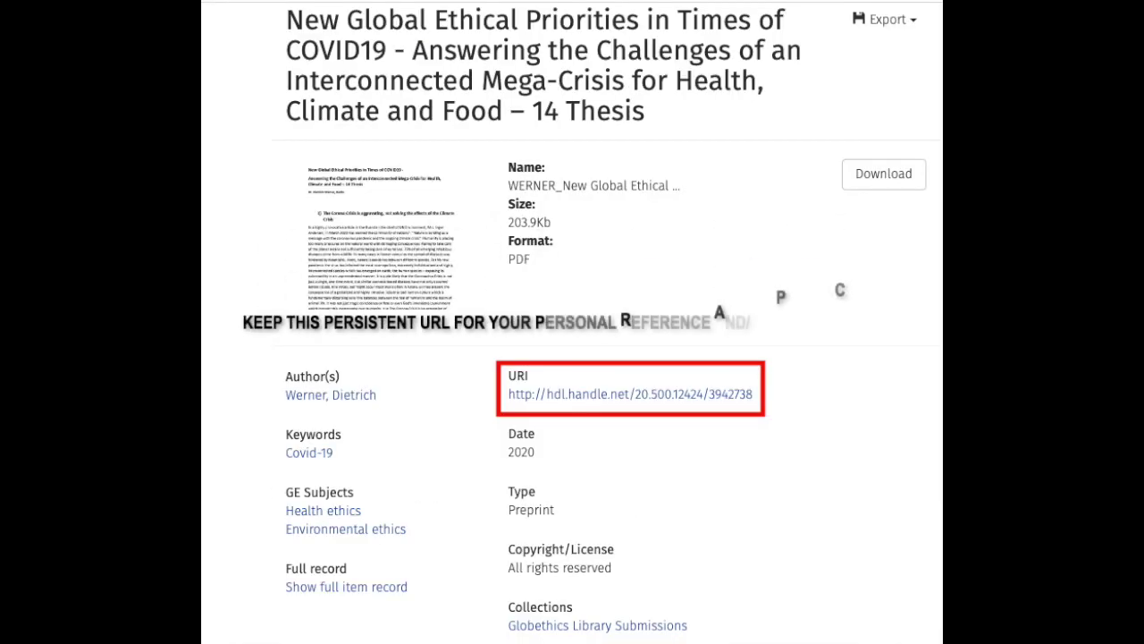